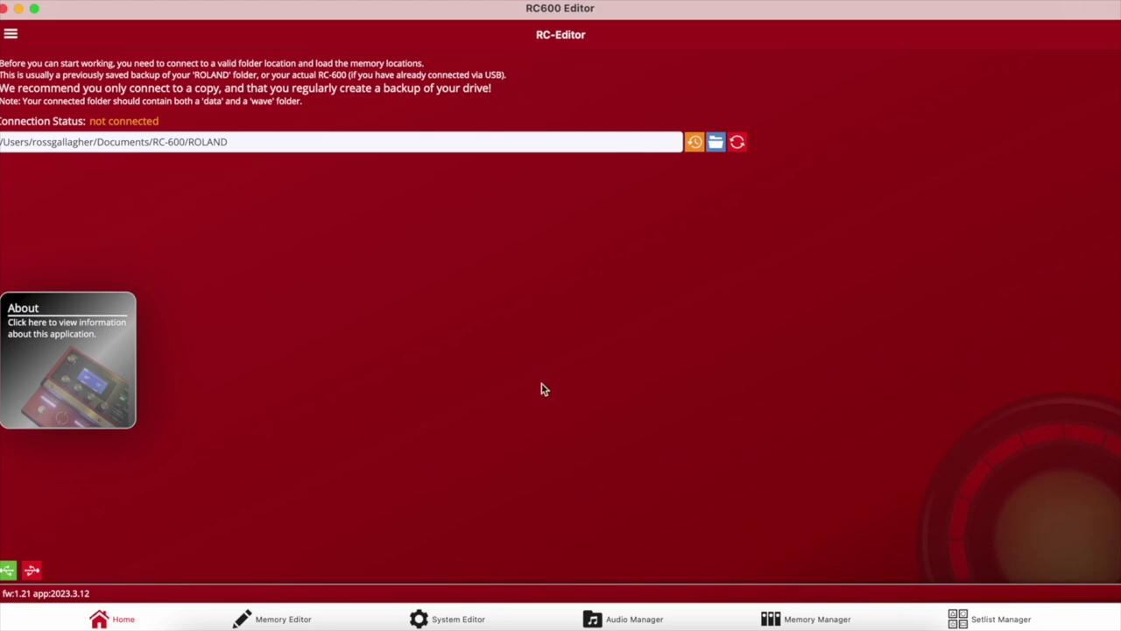
Step: Bring the browser forward at the editor download section
key(ctrl+Up)
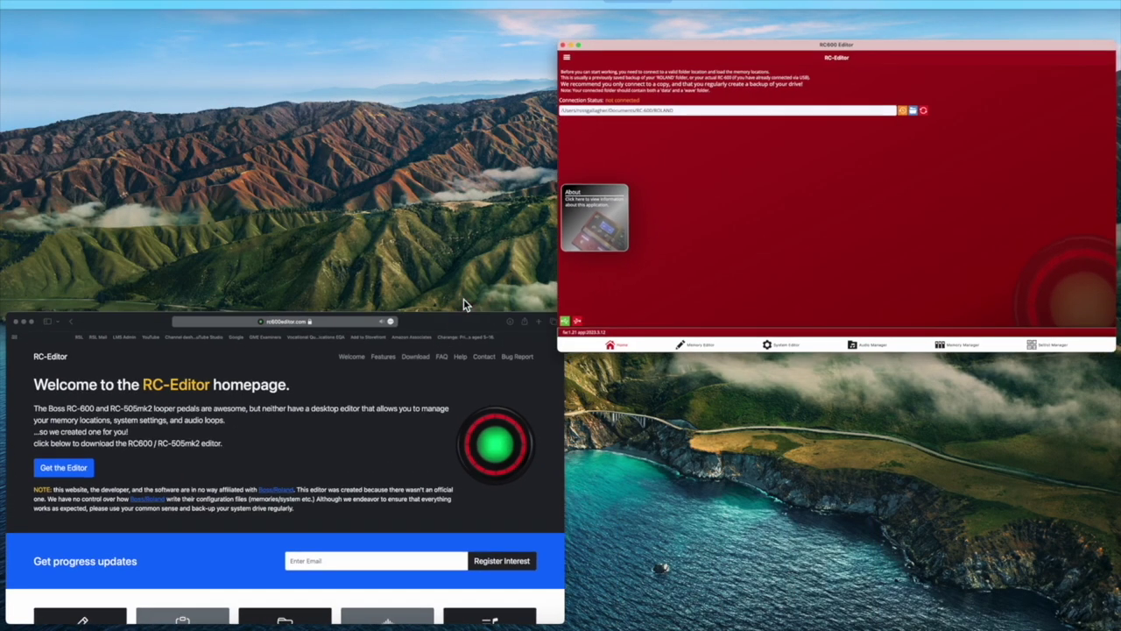
click(356, 386)
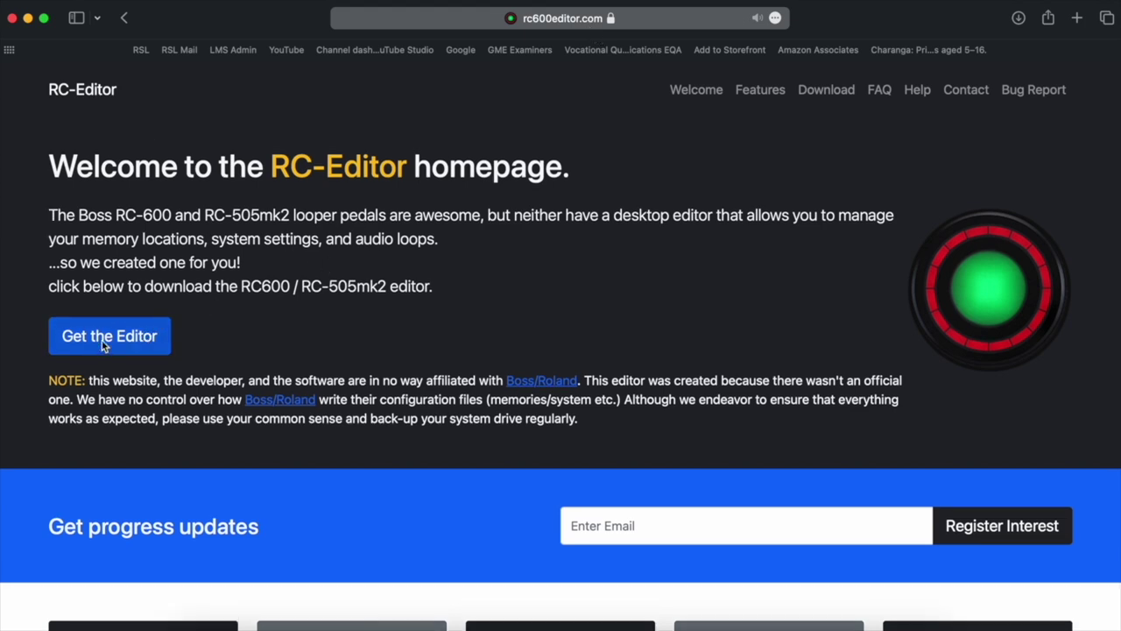
click(105, 340)
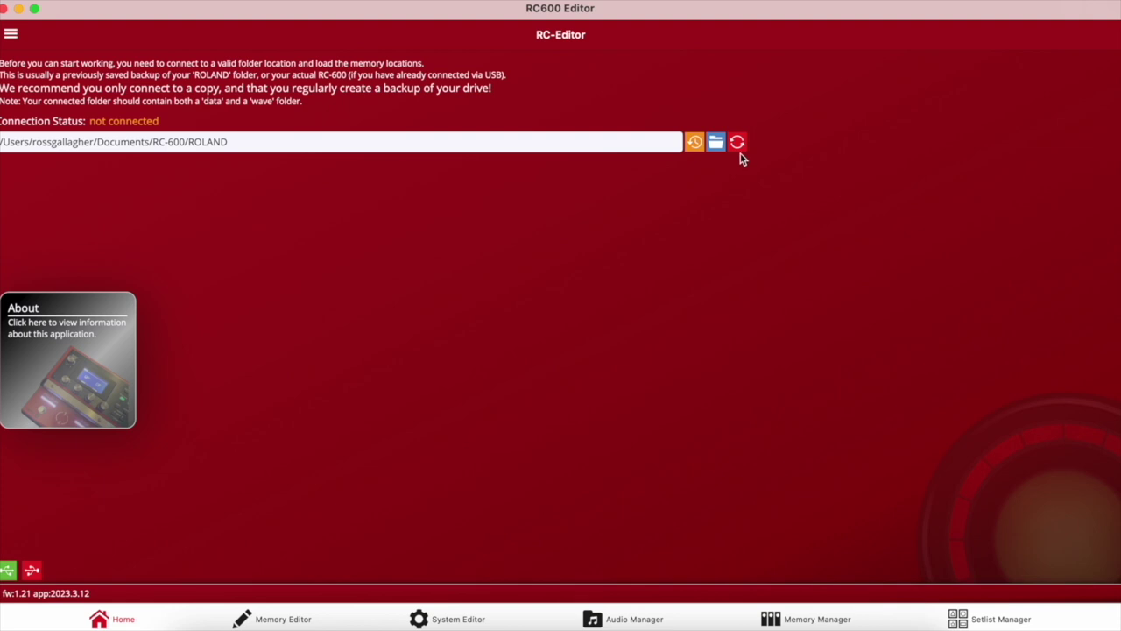
Step: Connect the editor to the Documents/RC-600/ROLAND folder so its memories load
click(694, 142)
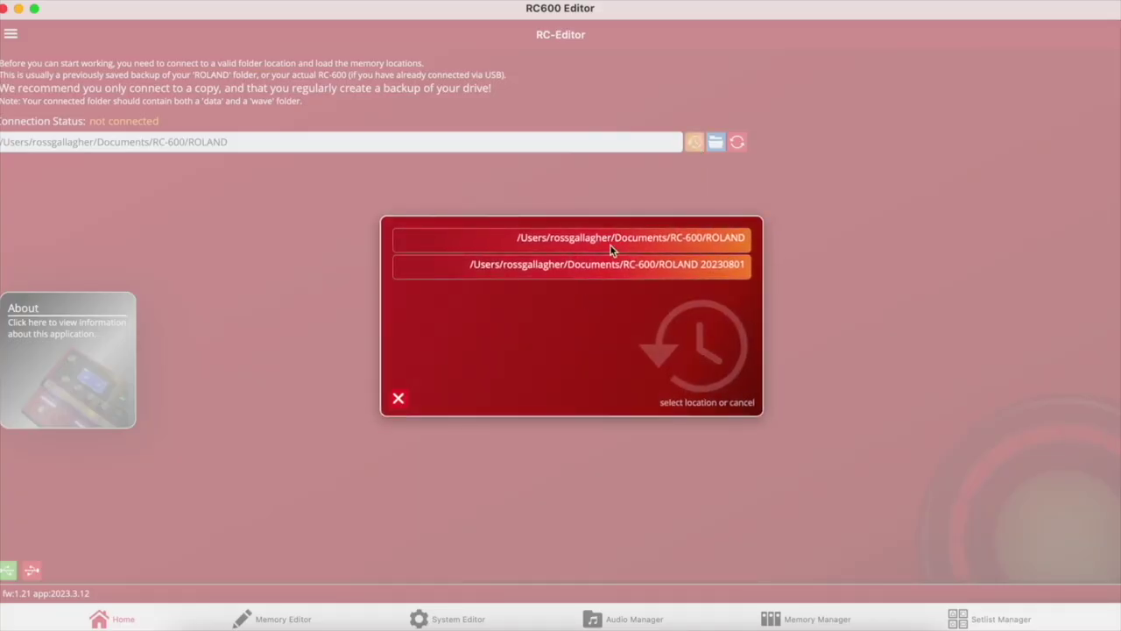
click(396, 401)
click(715, 144)
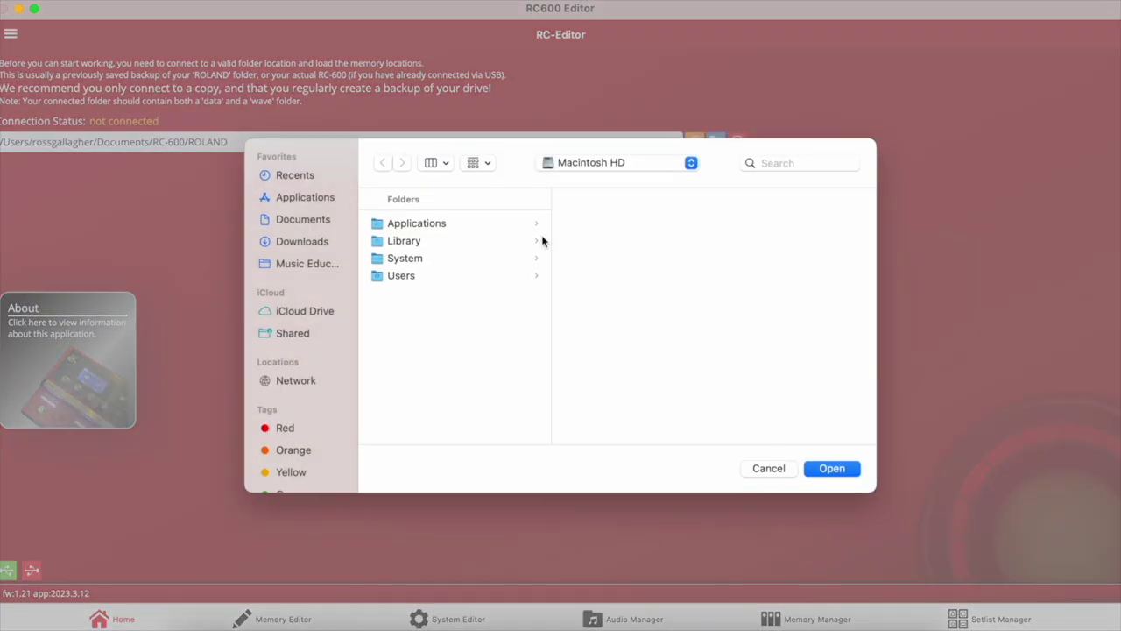
click(770, 469)
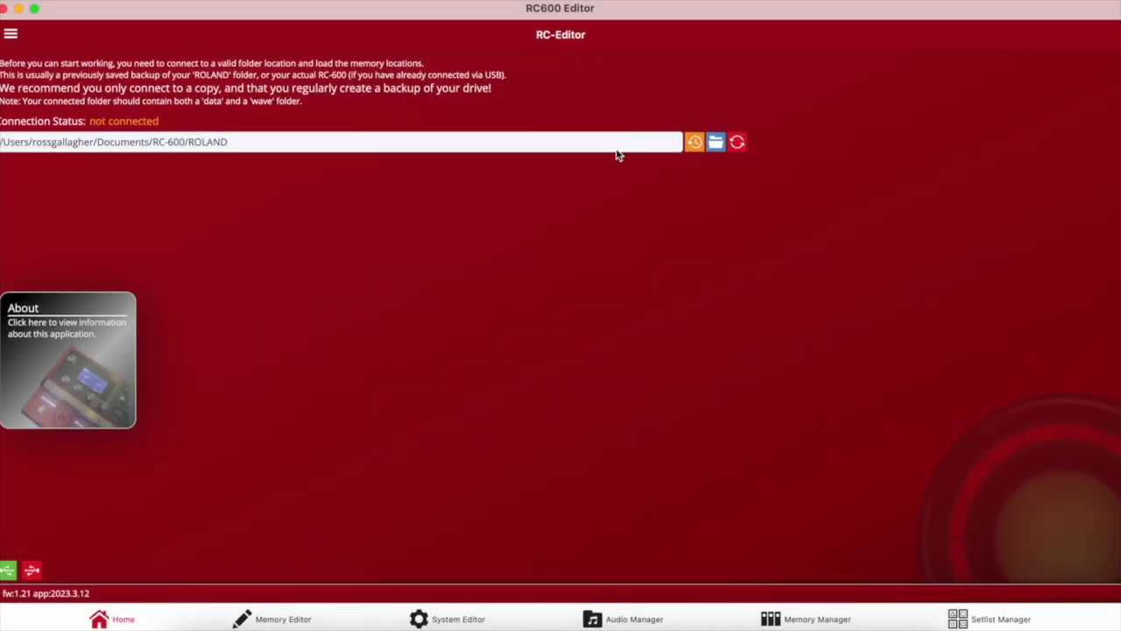
click(738, 142)
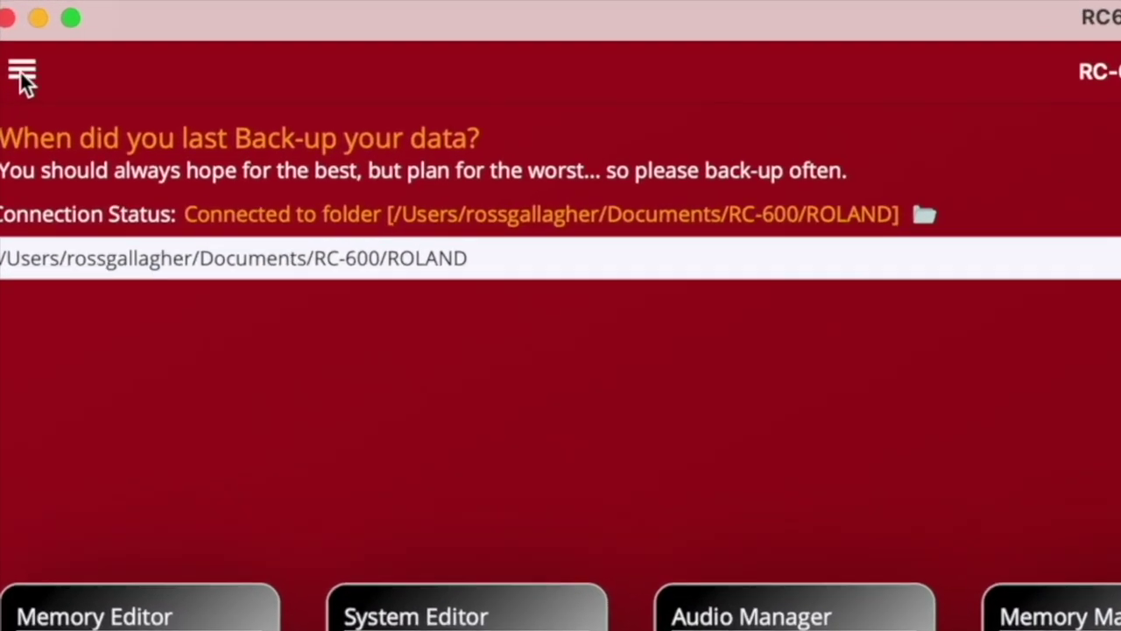
click(16, 54)
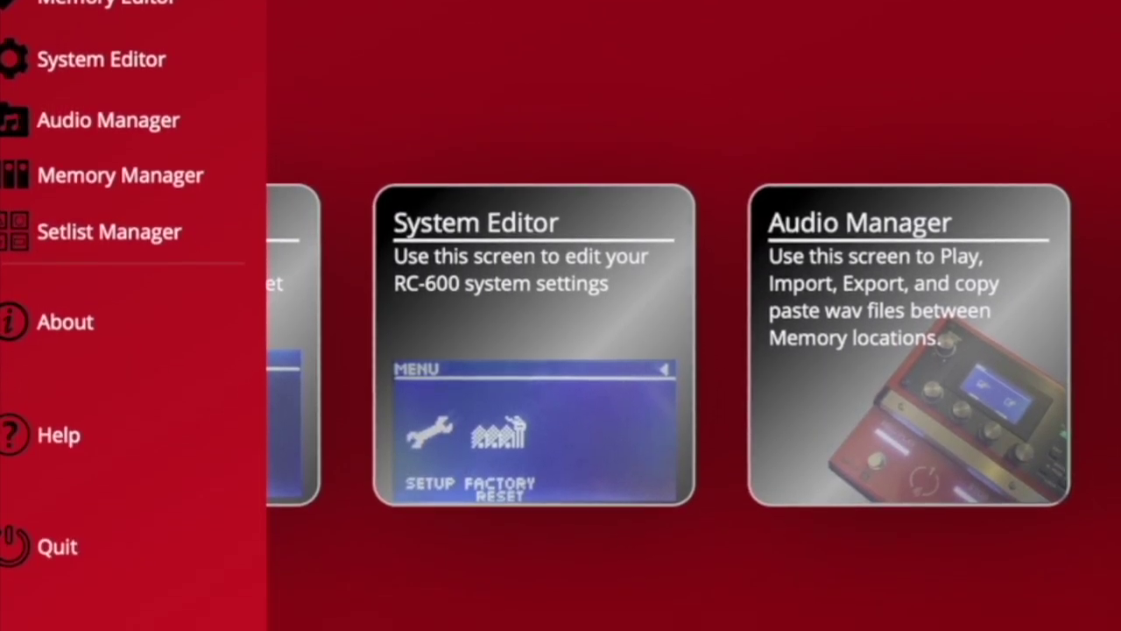
Step: Back up the ROLAND folder as ROLAND 20230802 and acknowledge the Backup Complete message
click(122, 140)
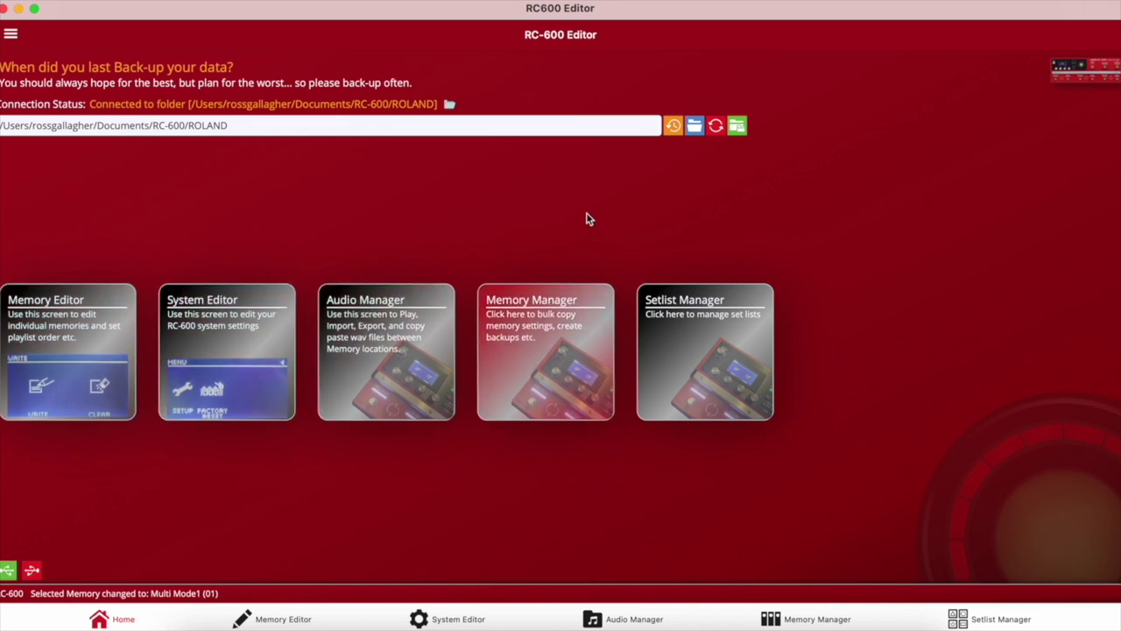
click(736, 126)
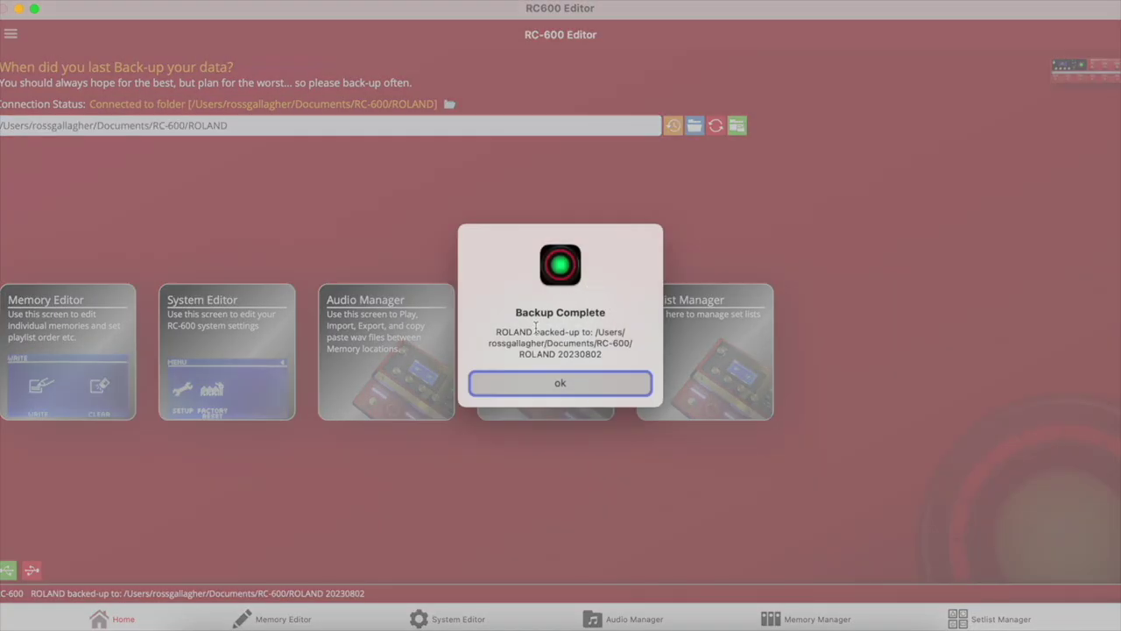
click(589, 391)
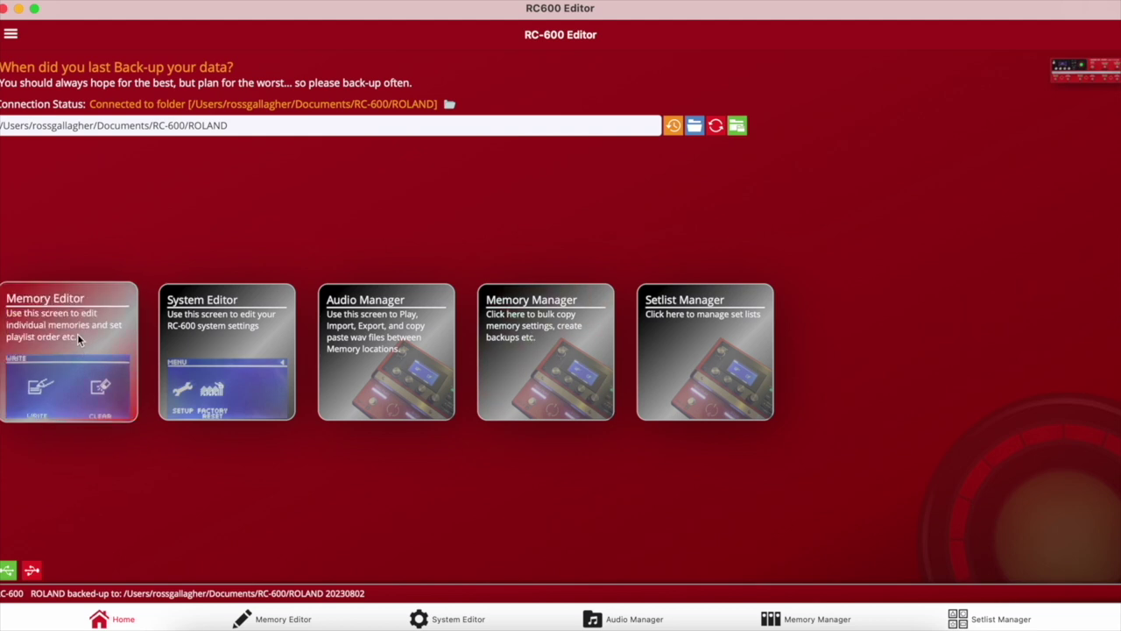
Step: In the Memory Editor, review Multi Mode1's Loop, Ctl Func, Assigns, Output, Mixer and iFX settings
click(76, 335)
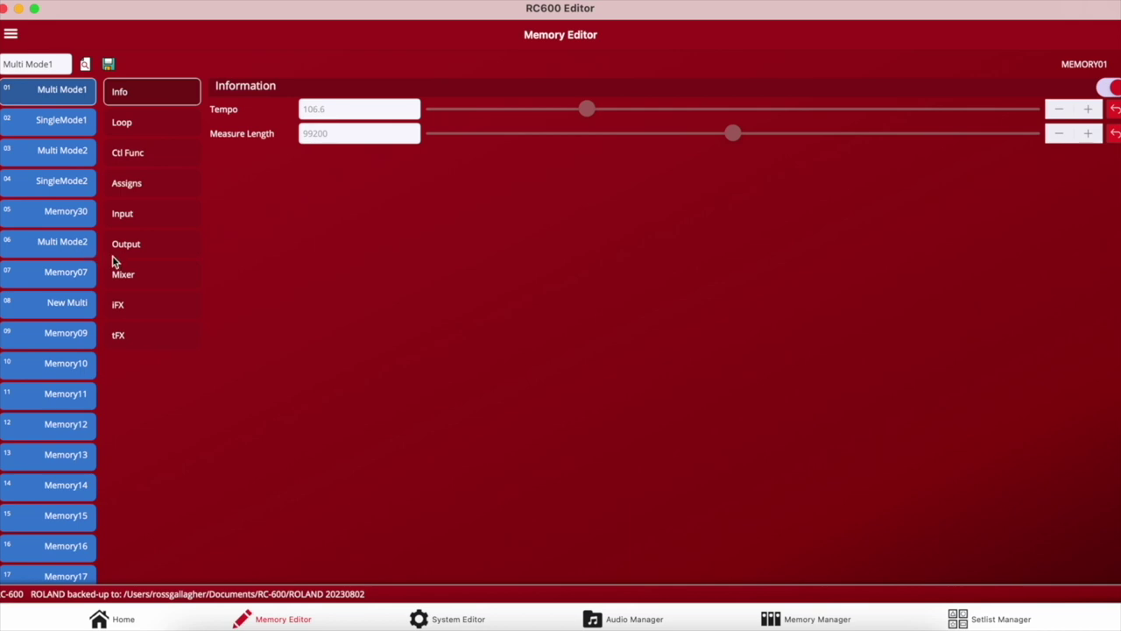
click(183, 127)
click(180, 152)
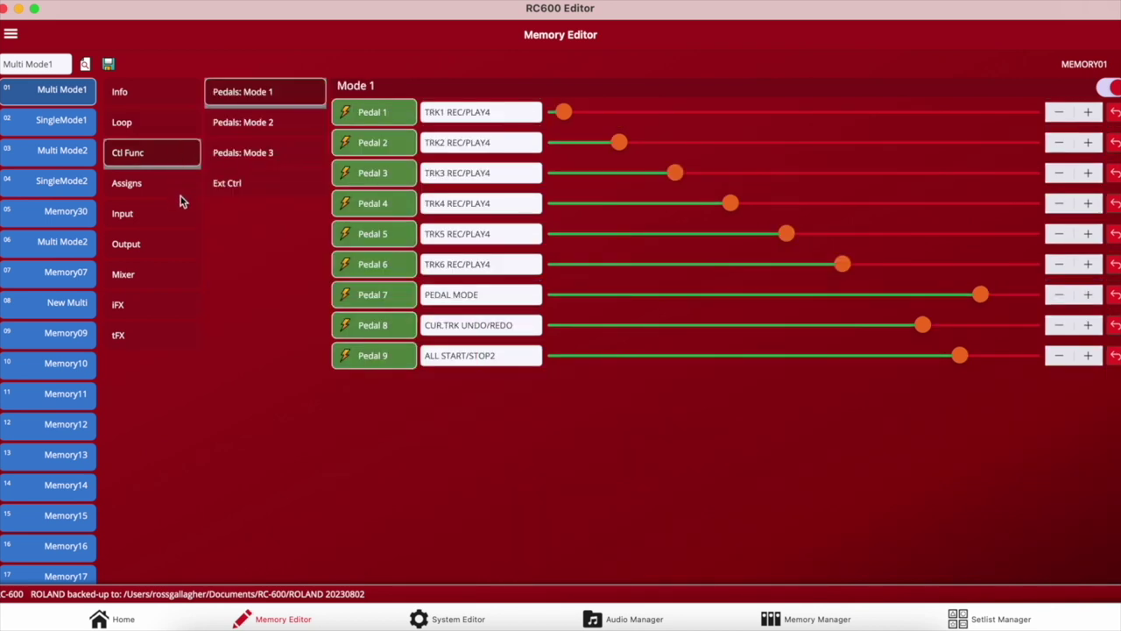
click(180, 195)
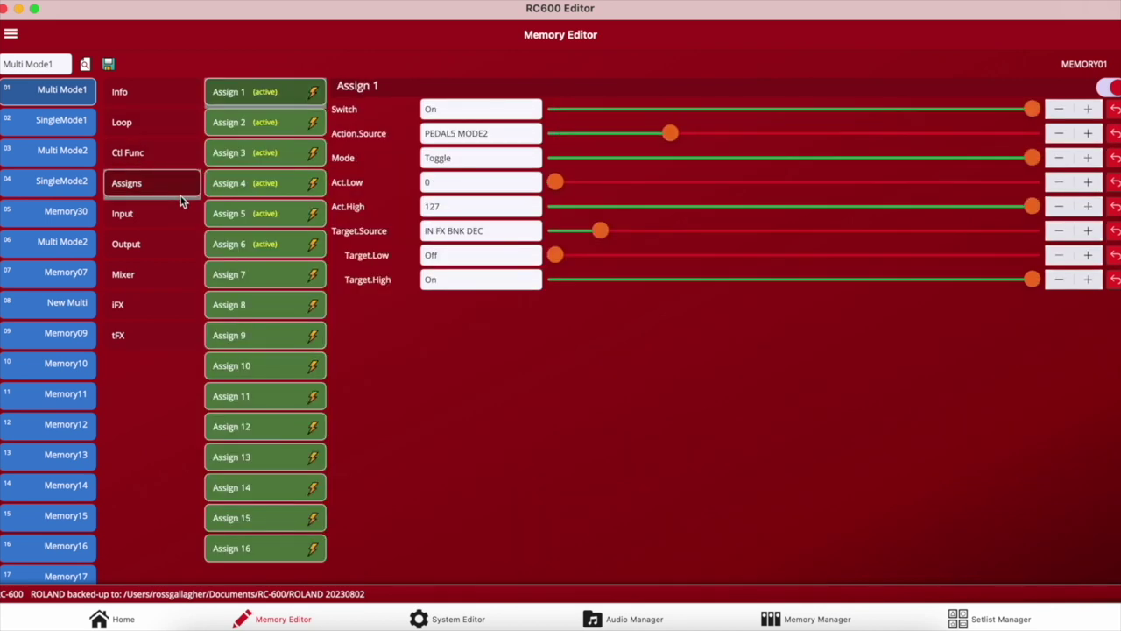
click(186, 244)
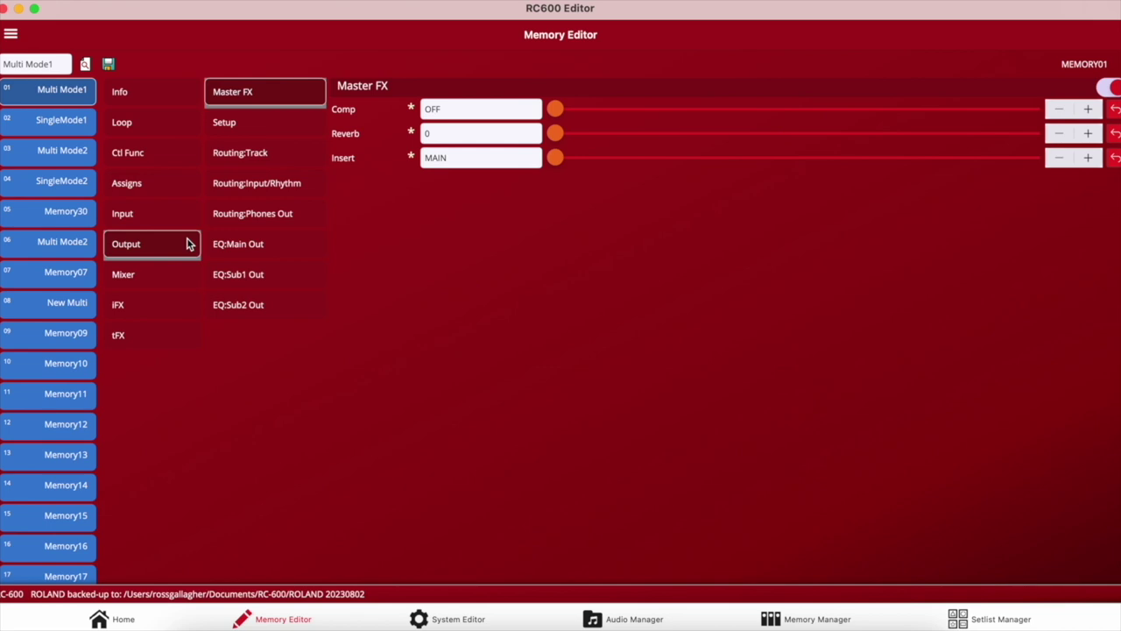
click(188, 271)
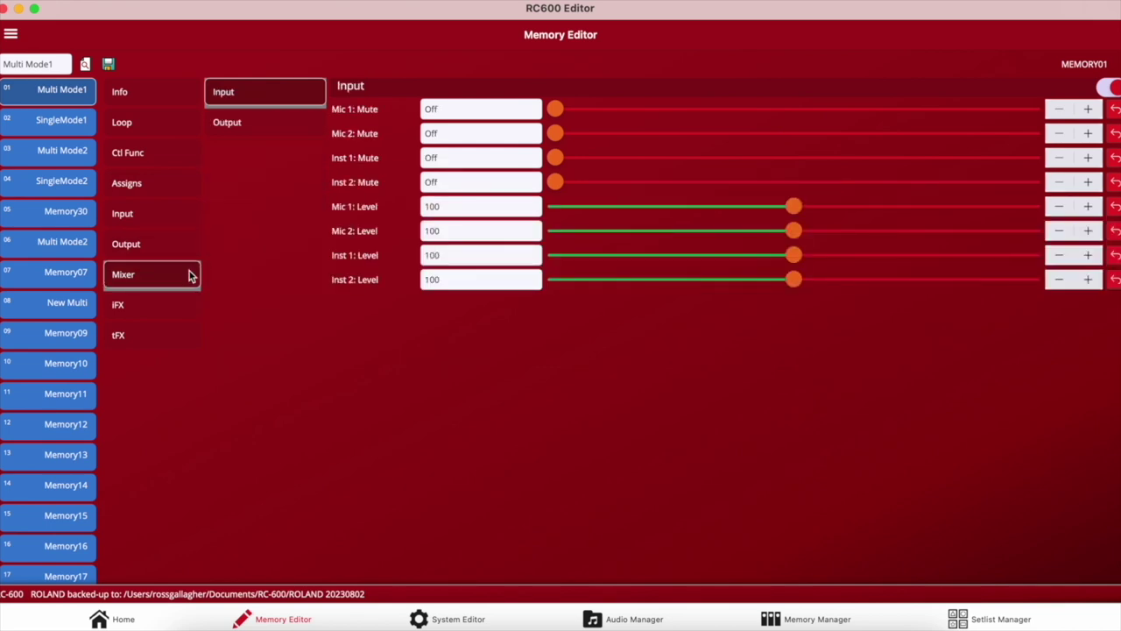
click(196, 311)
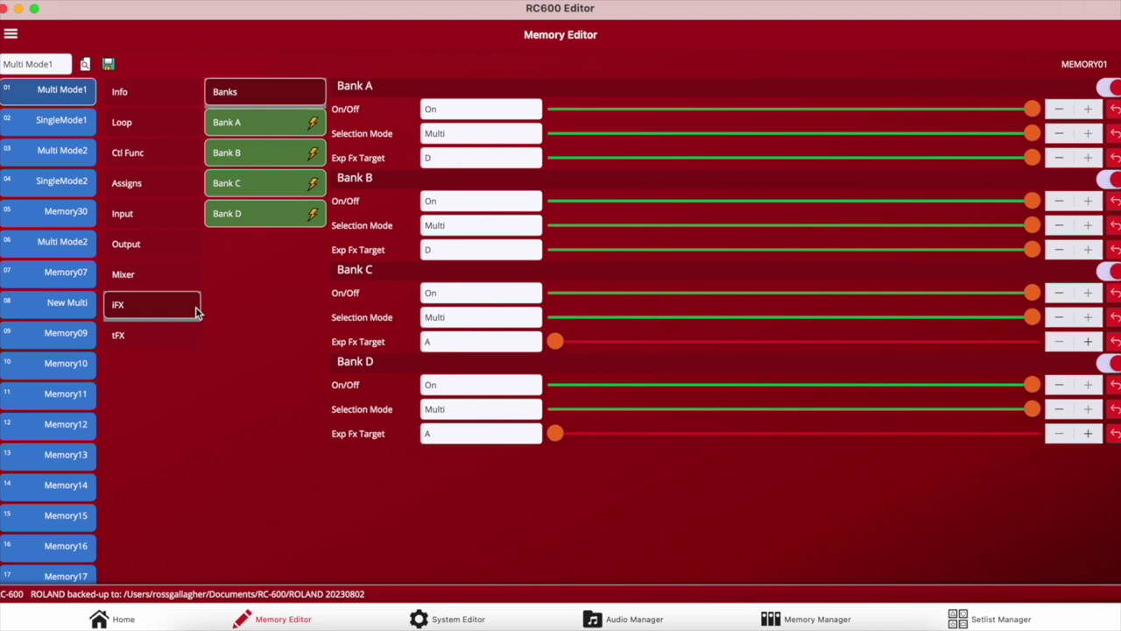
click(109, 66)
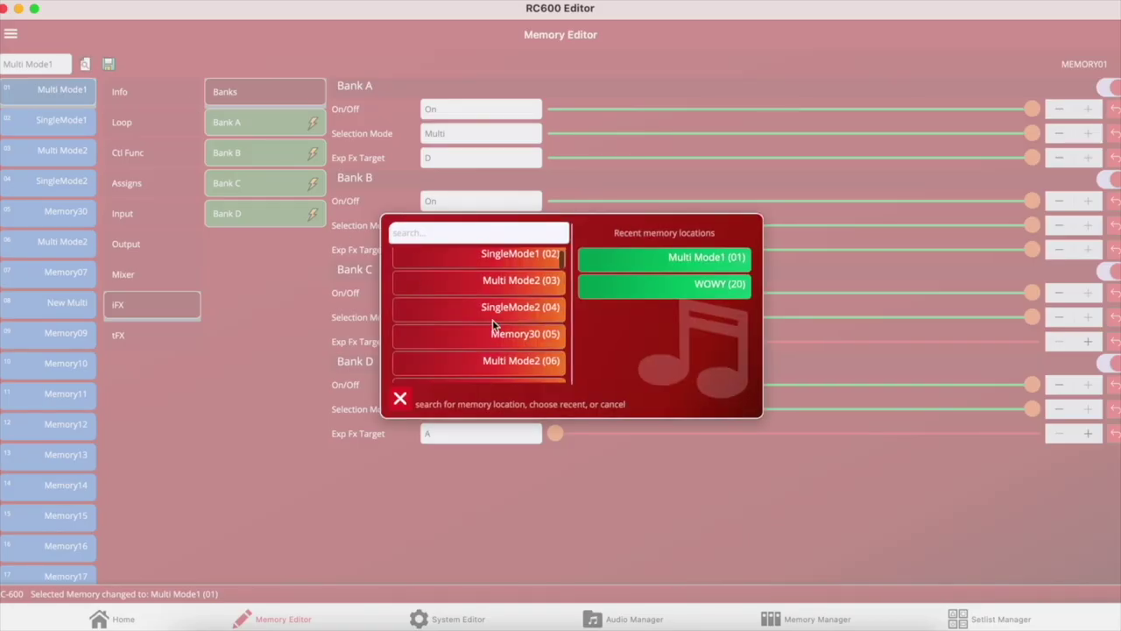
Step: Load LEARN TO FLY (42) and drag Memory11 up to sit right after Memory10
scroll(492, 324, down, 10)
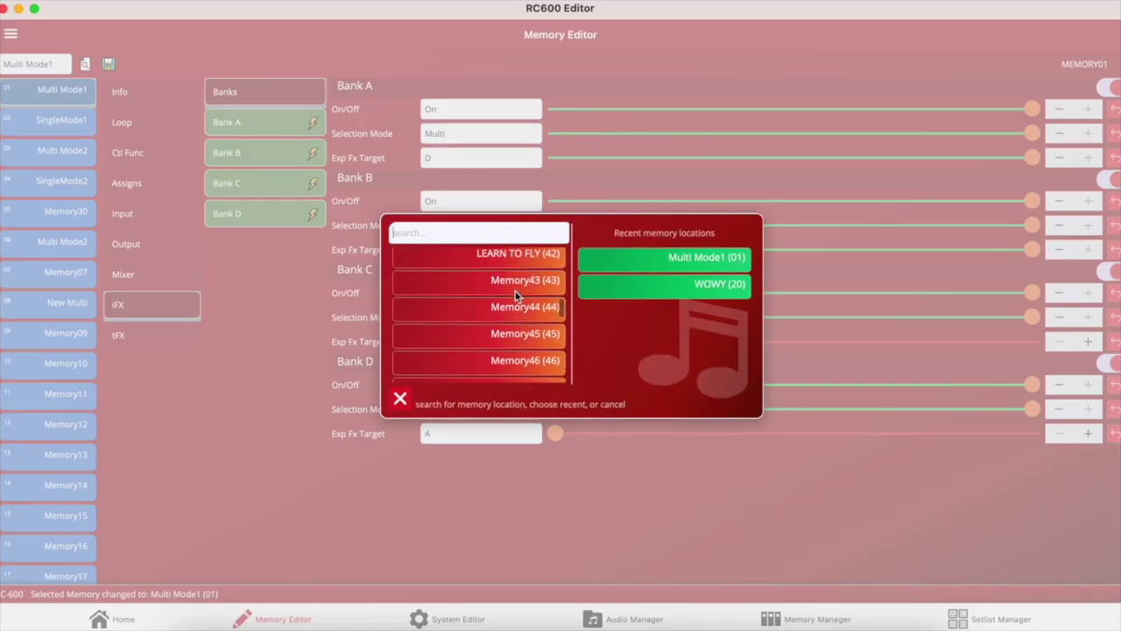
click(505, 261)
drag(75, 375, 76, 318)
drag(77, 385, 73, 341)
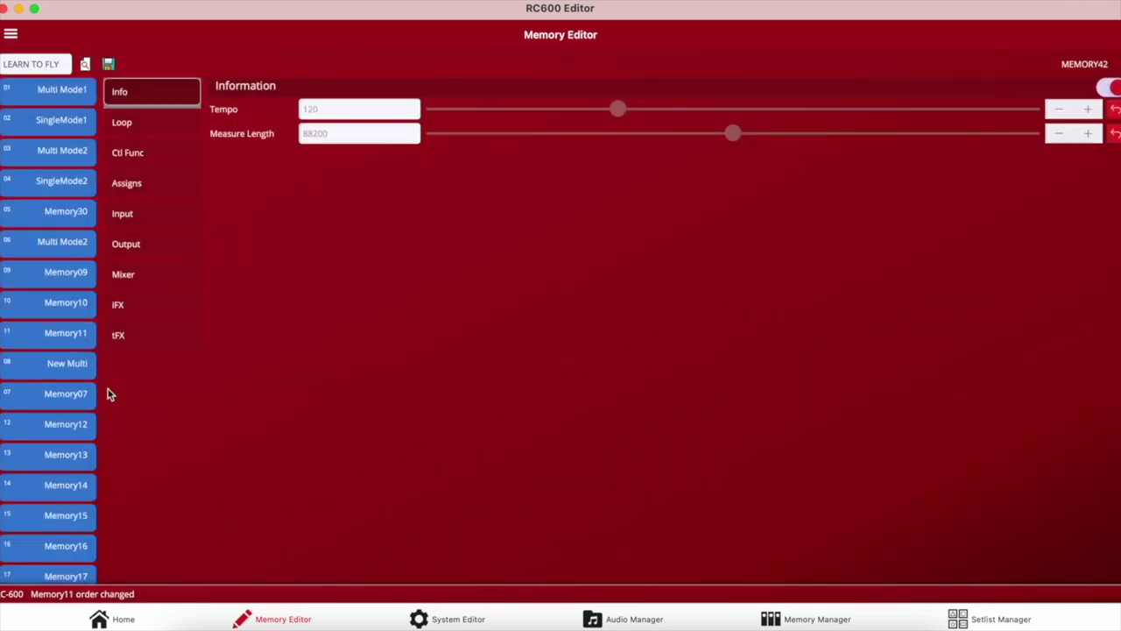
Step: In the System Editor, review output and Ctl Func settings: Mode 2, Mode 3, external controller, Preferences
click(451, 619)
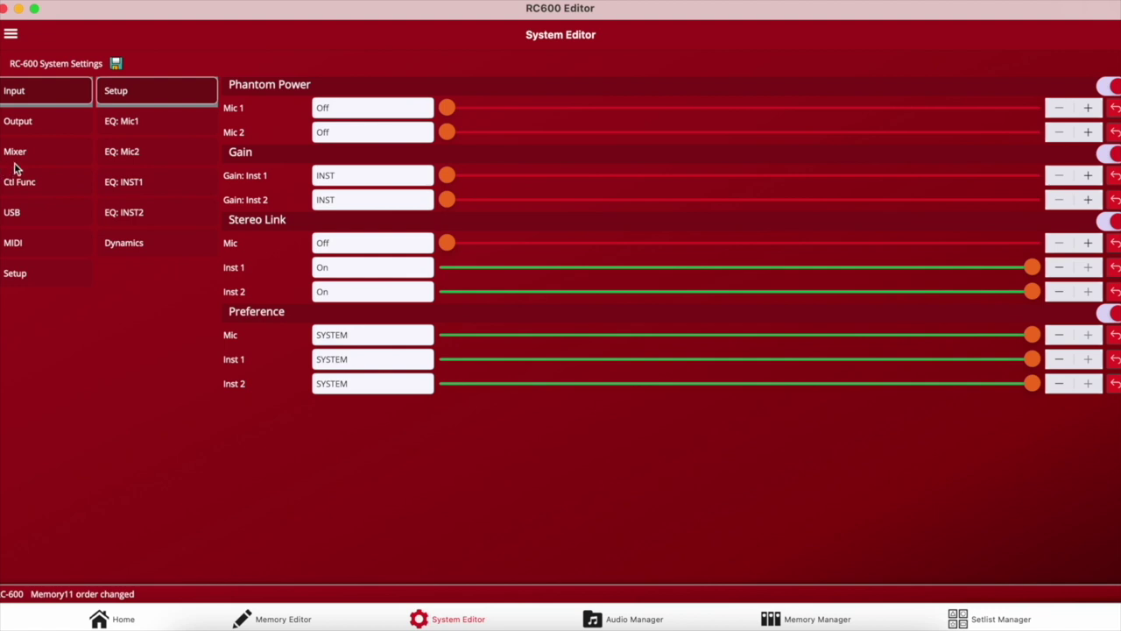
click(58, 119)
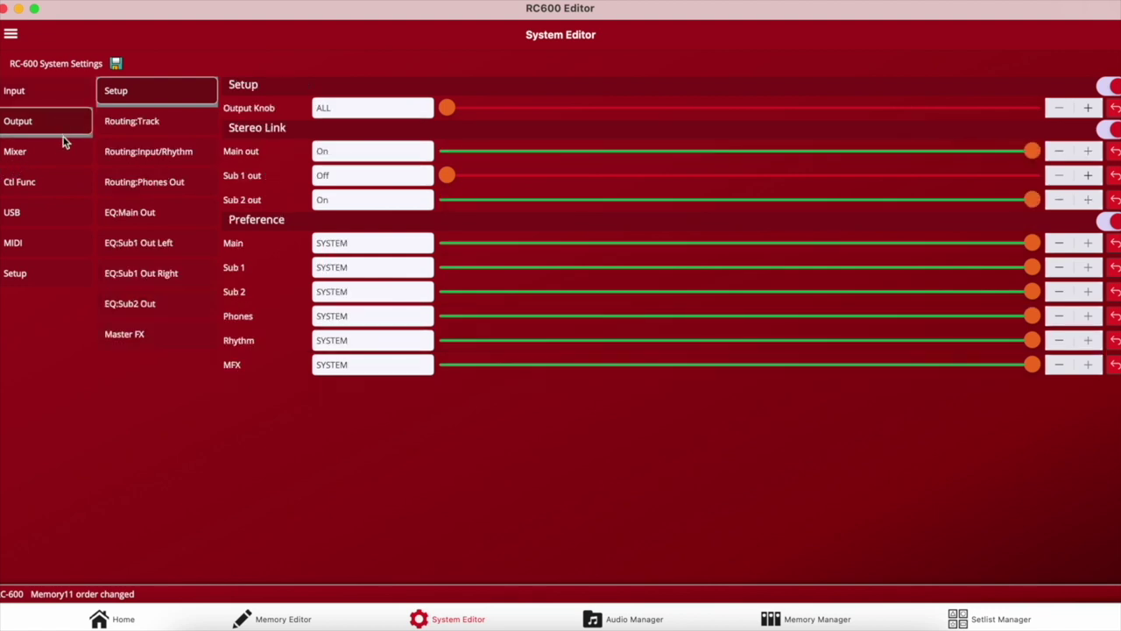
click(56, 181)
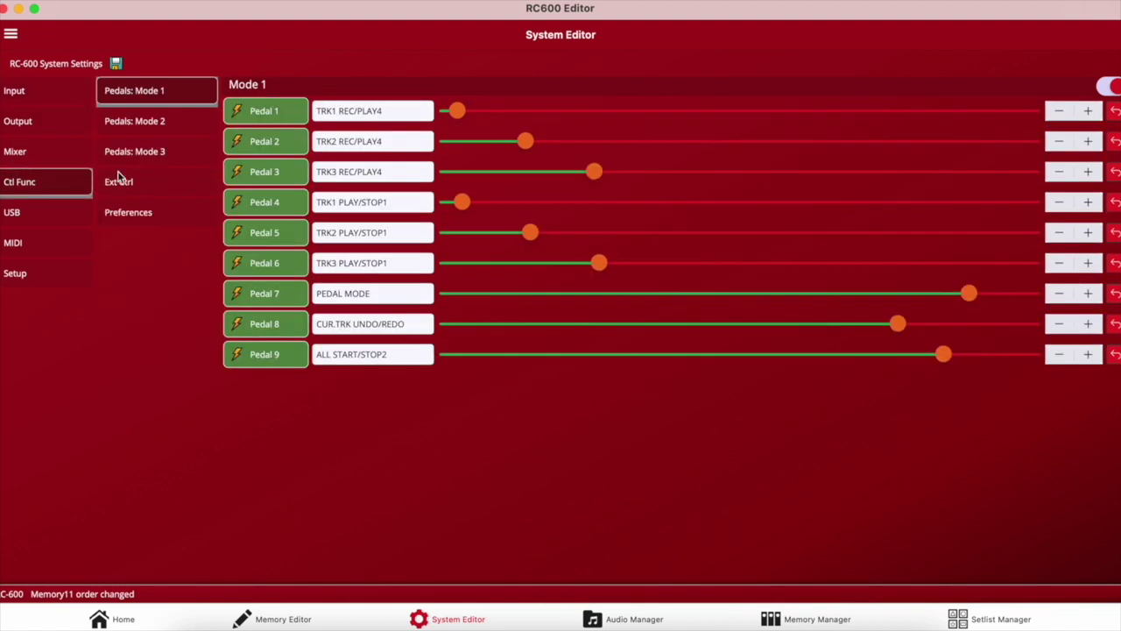
click(196, 125)
click(181, 155)
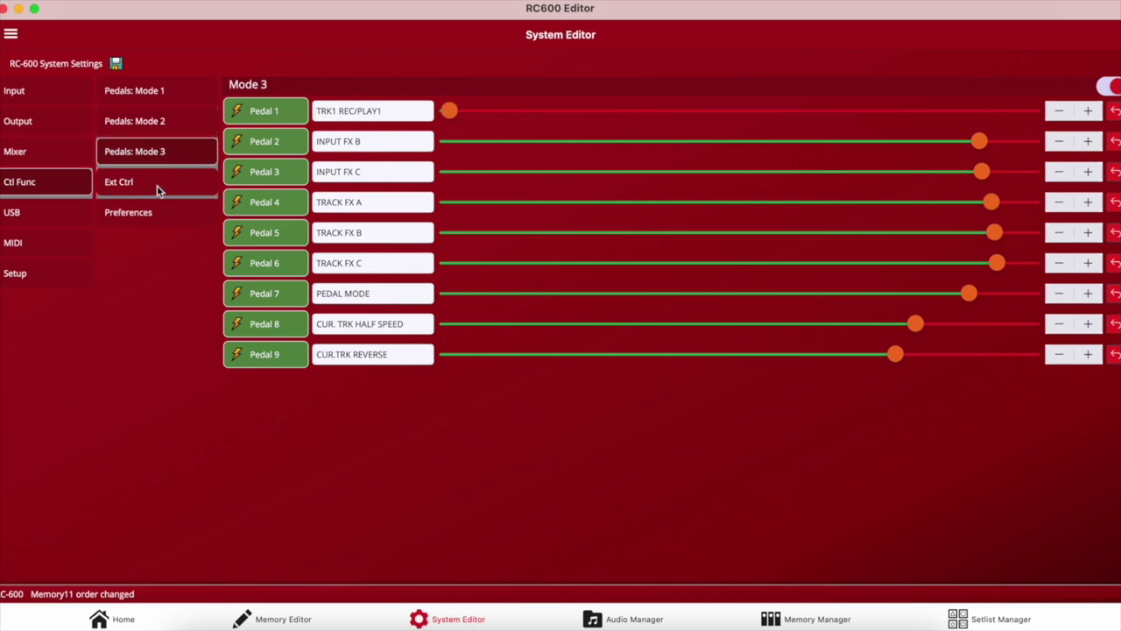
click(159, 191)
click(165, 219)
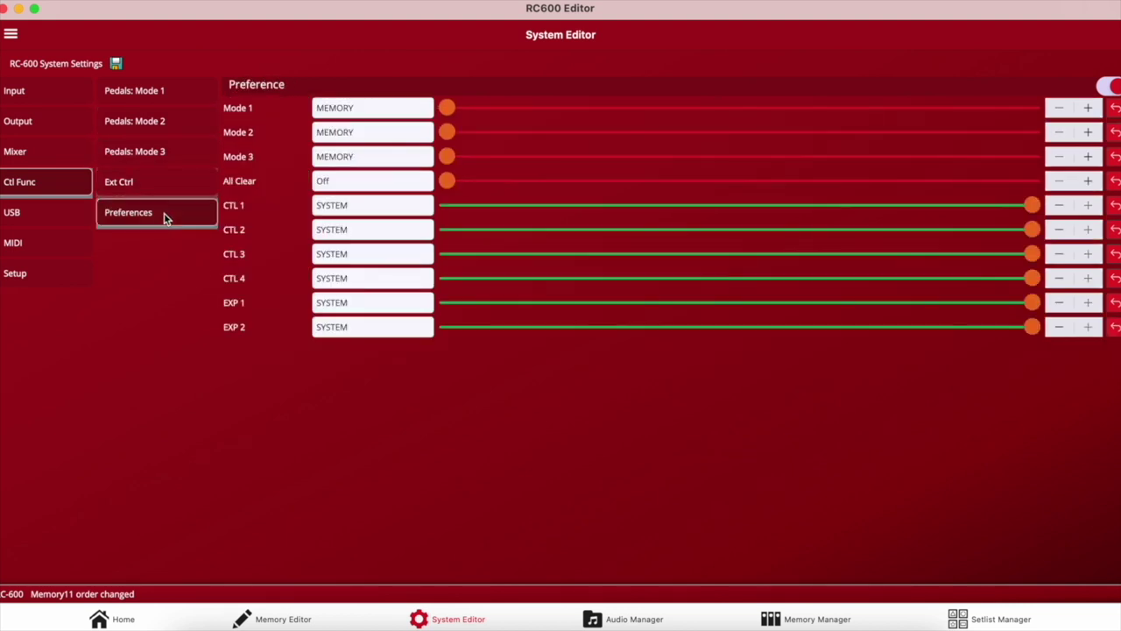
Step: Check USB and MIDI, ending on Setup with Contrast 5 and Current Memory Memory38
click(47, 215)
click(56, 247)
click(63, 220)
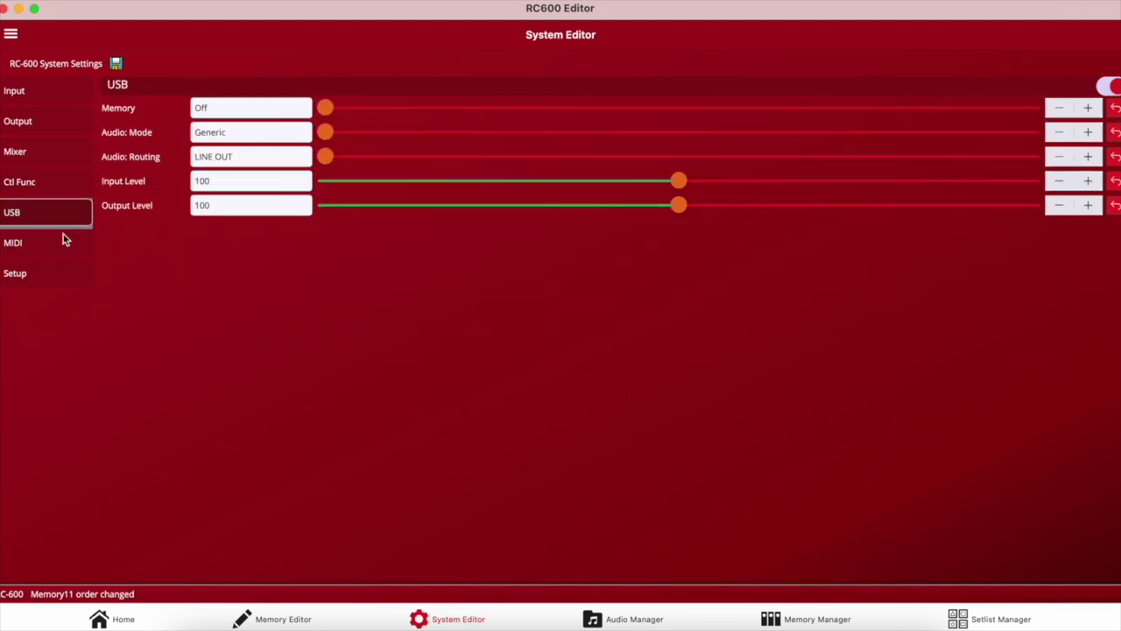
click(63, 242)
click(58, 279)
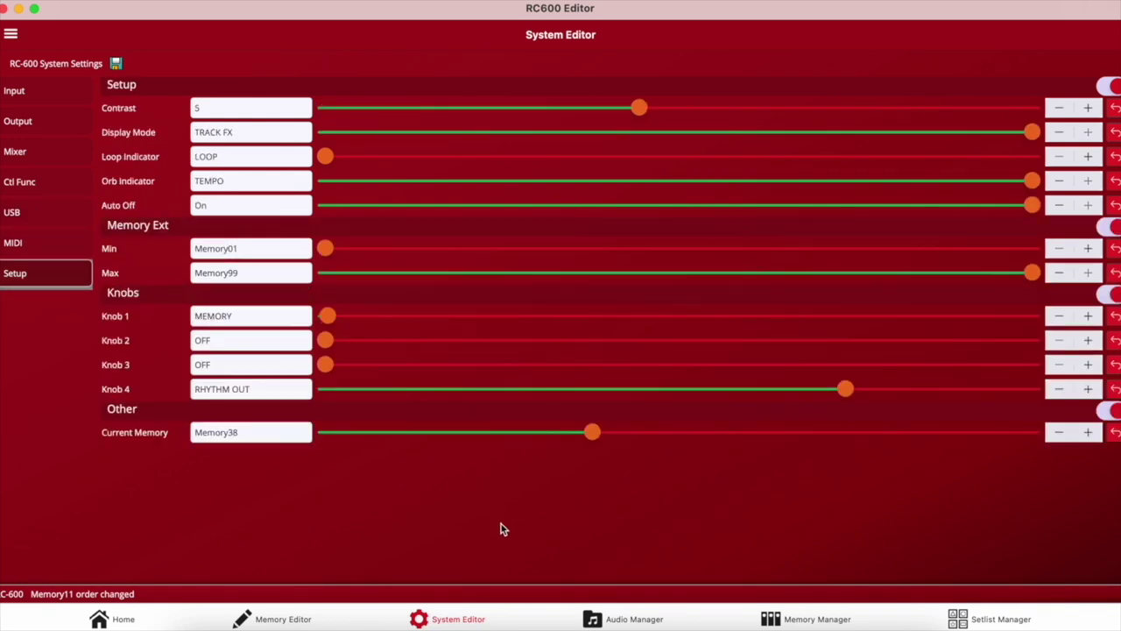
Step: Open the Audio Manager, then the Memory Manager with LEARN TO FLY (42) as source
click(633, 619)
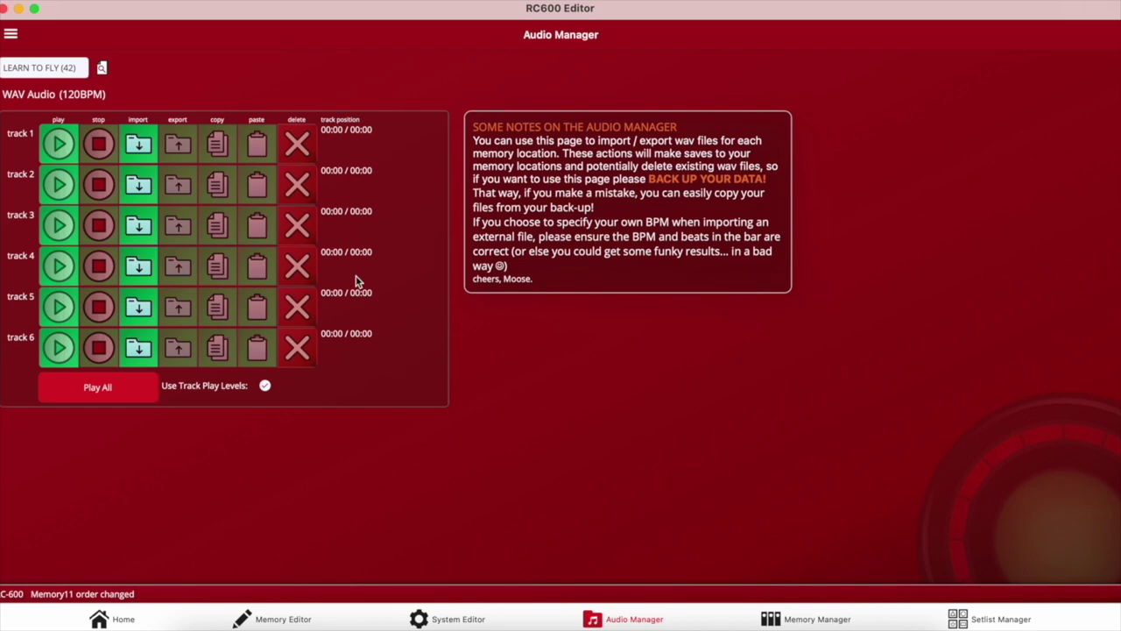
click(816, 619)
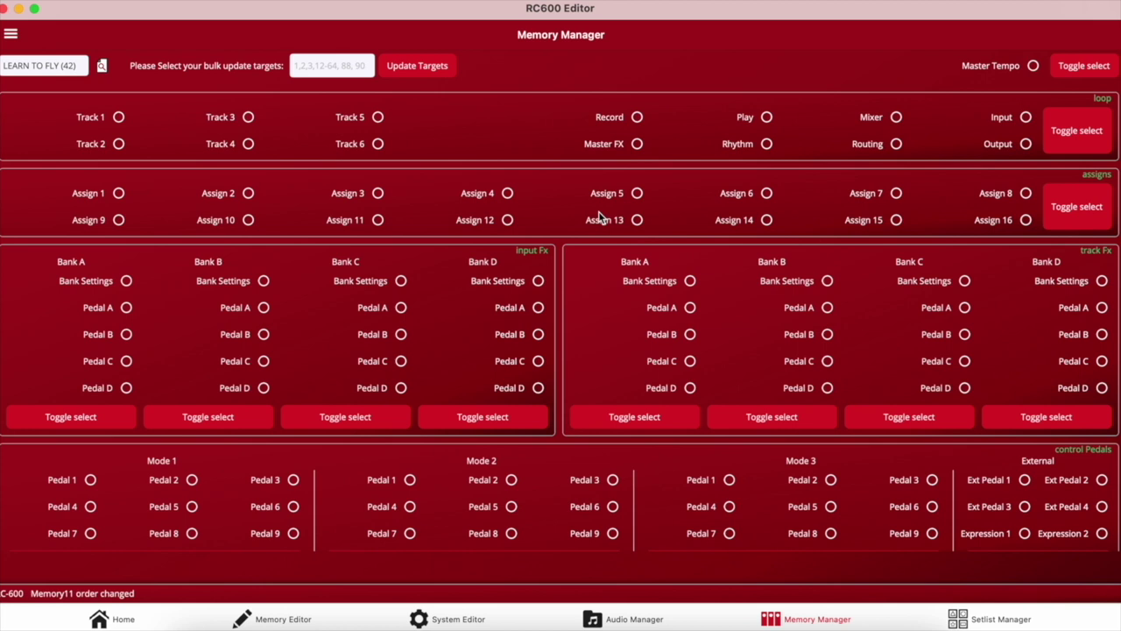
Step: Select loop and all assign settings, target memories 1, 2, 45-50, and apply the update
click(1082, 136)
click(1068, 207)
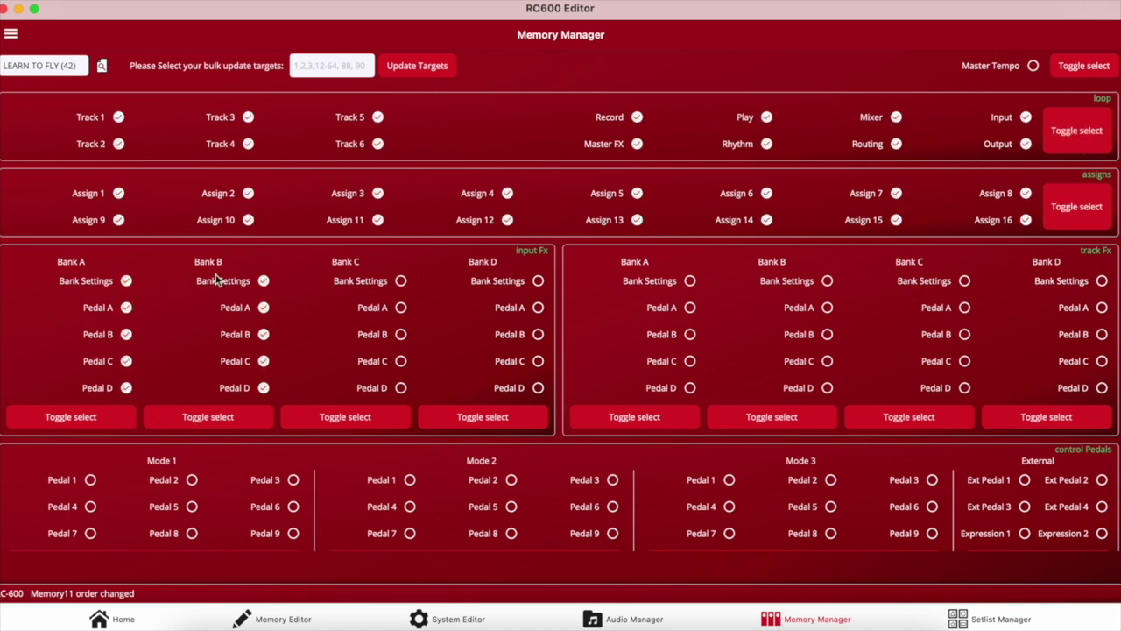
click(327, 68)
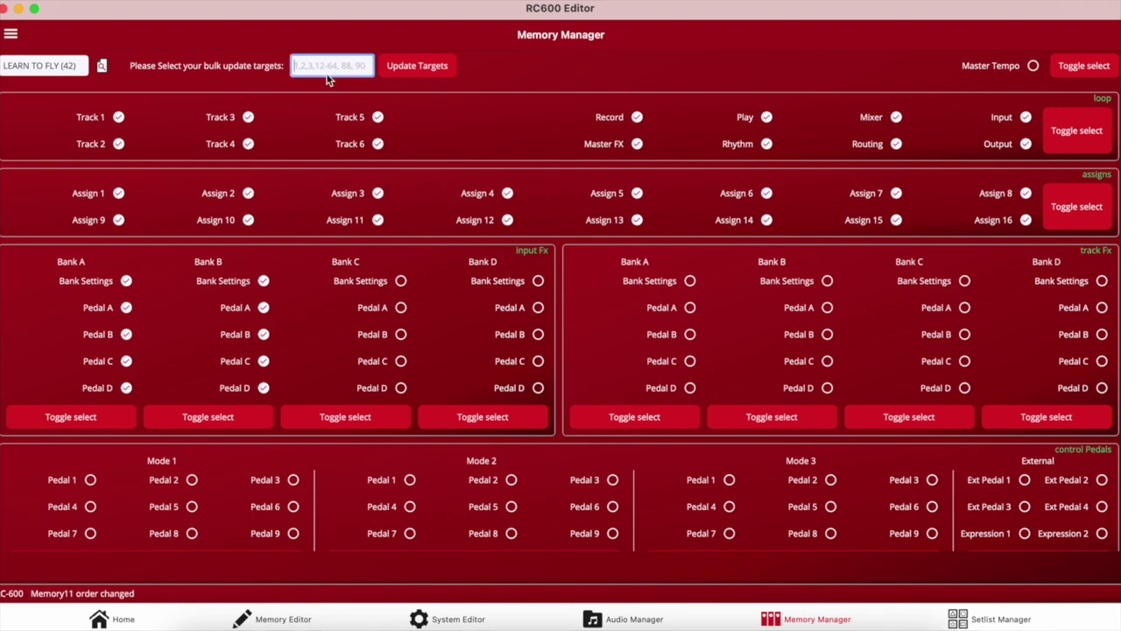
text(1, 2)
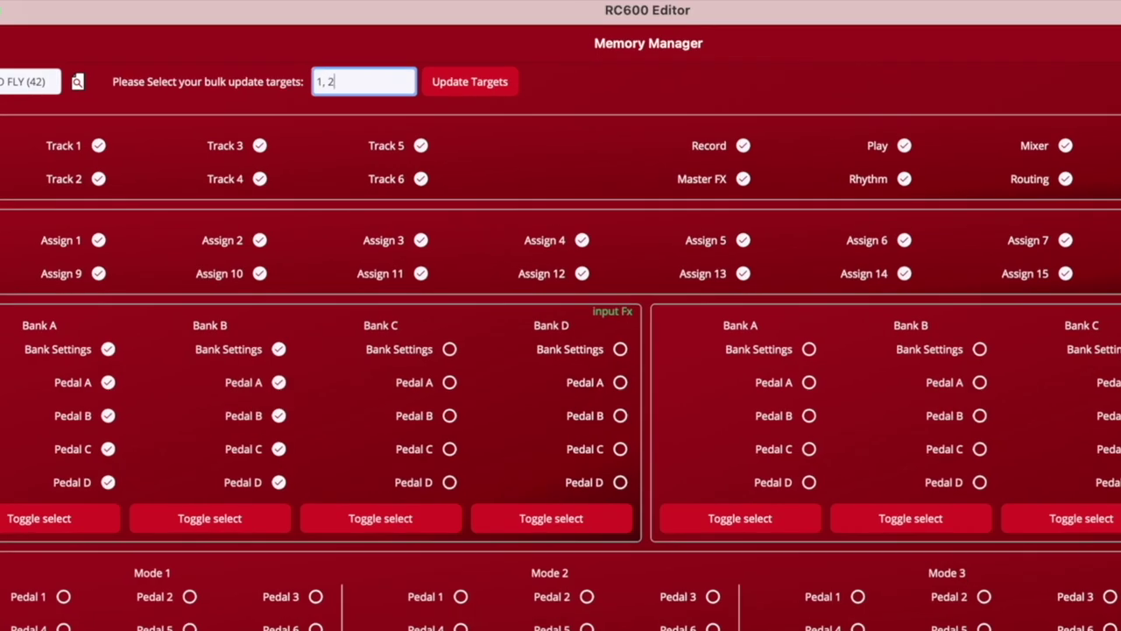
text(, 45)
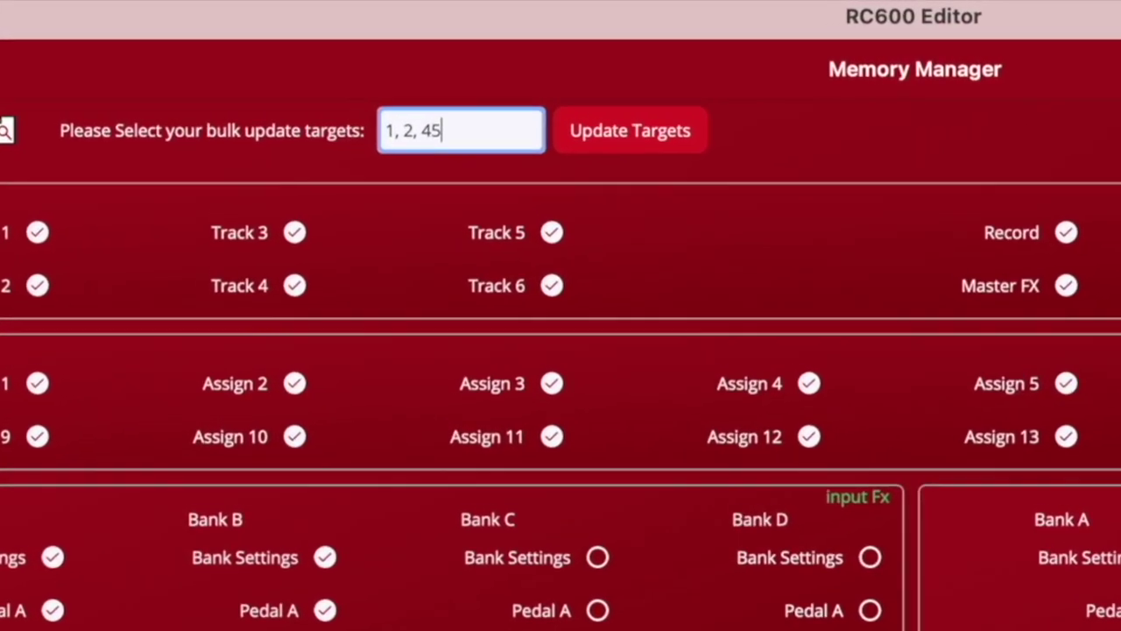
text(-50)
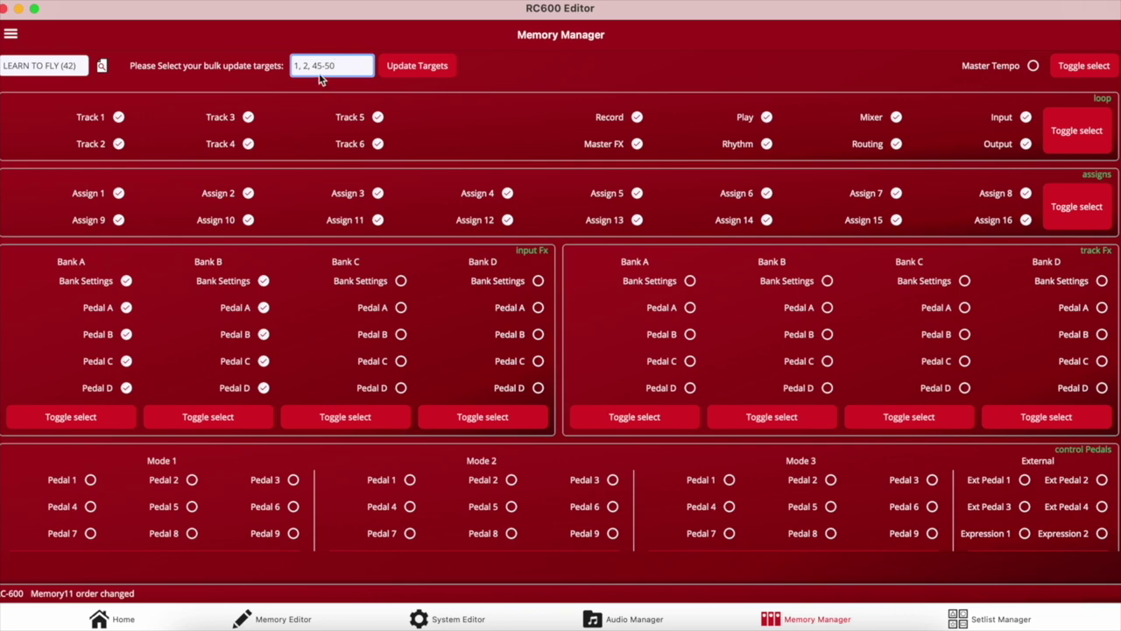
click(415, 70)
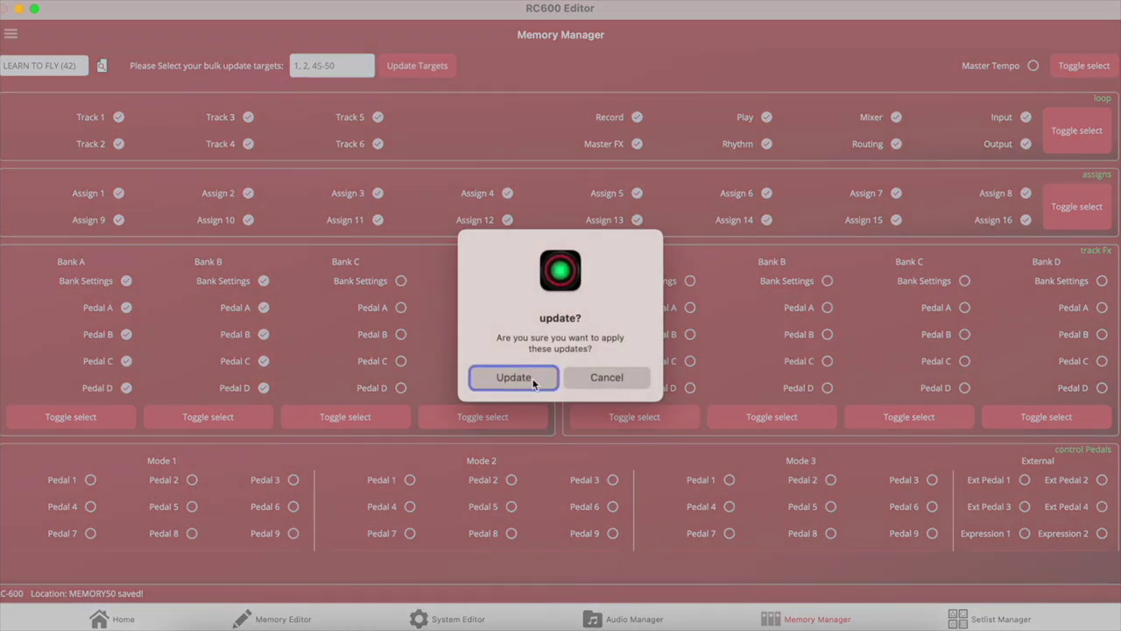
click(534, 382)
key(Return)
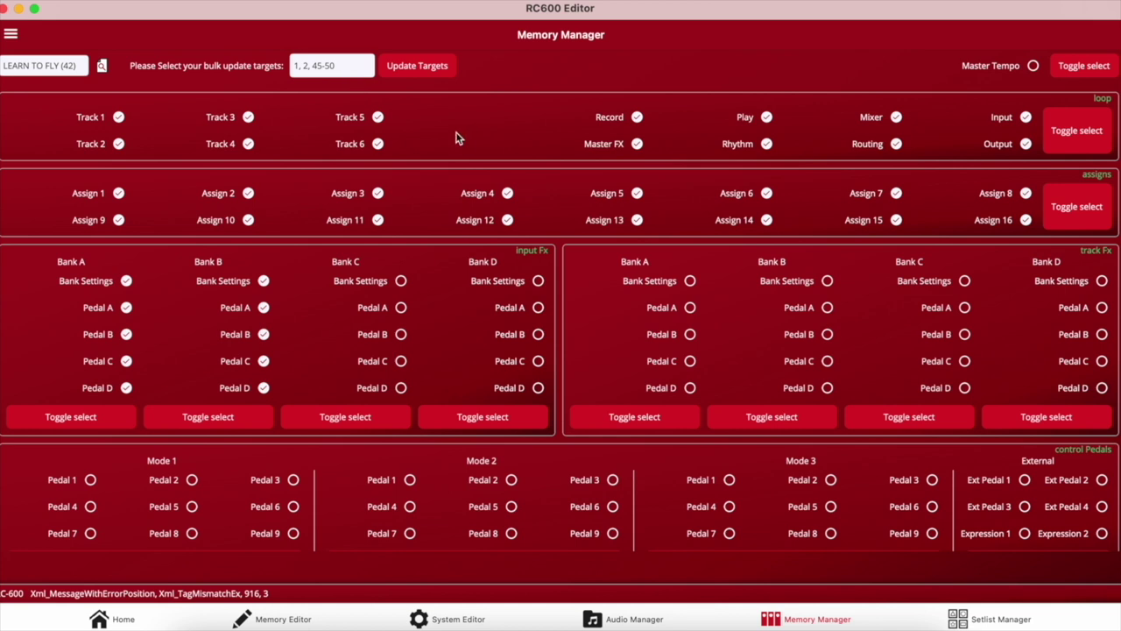
click(1021, 622)
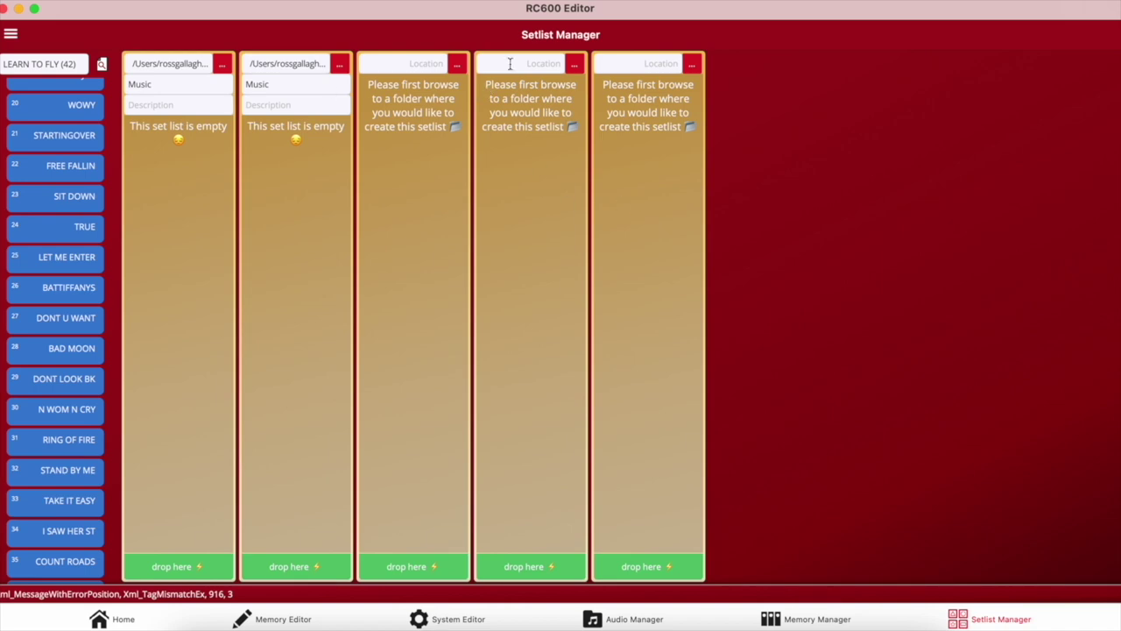
Step: Cancel the folder browser and fill the first setlist with WOWY, FREE FALLIN and SIT DOWN twice
click(457, 66)
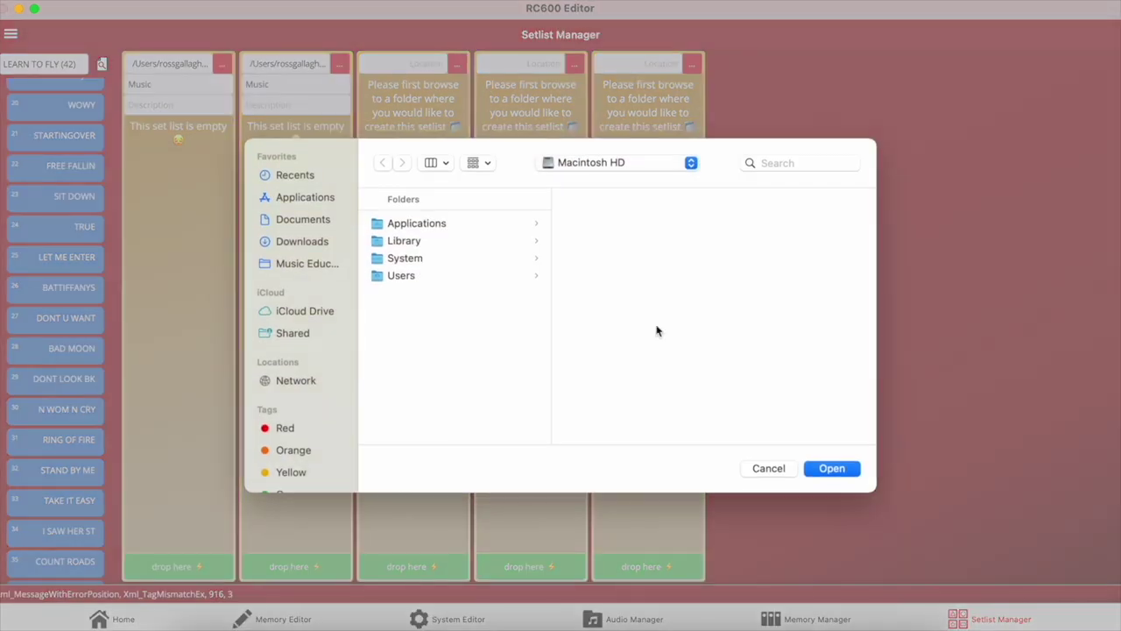
click(770, 470)
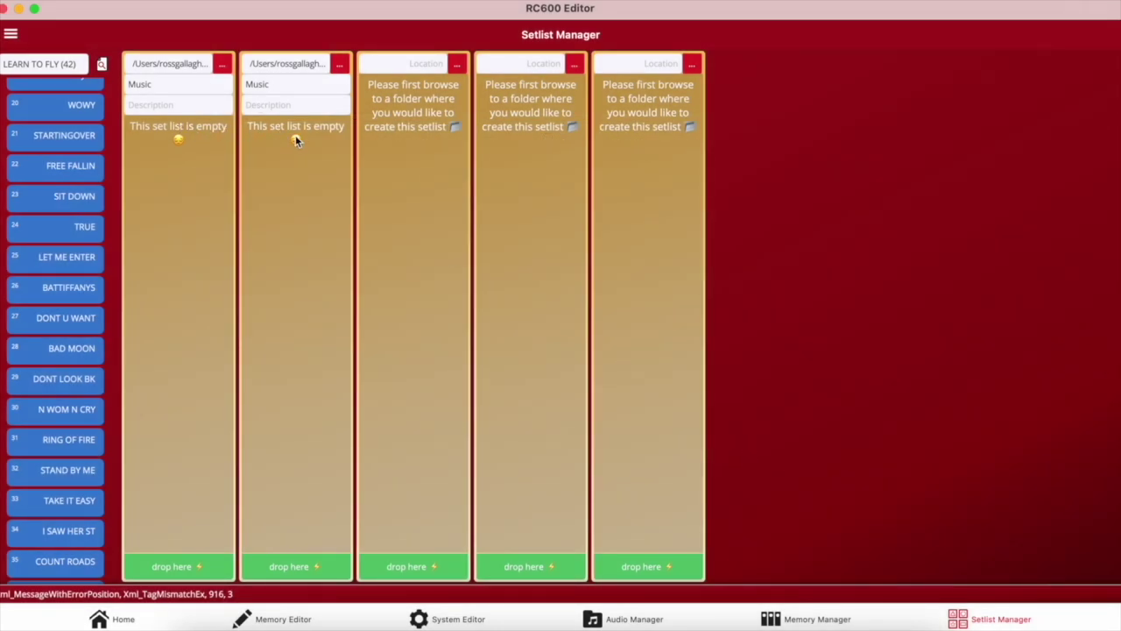
drag(71, 166, 167, 186)
drag(89, 205, 185, 197)
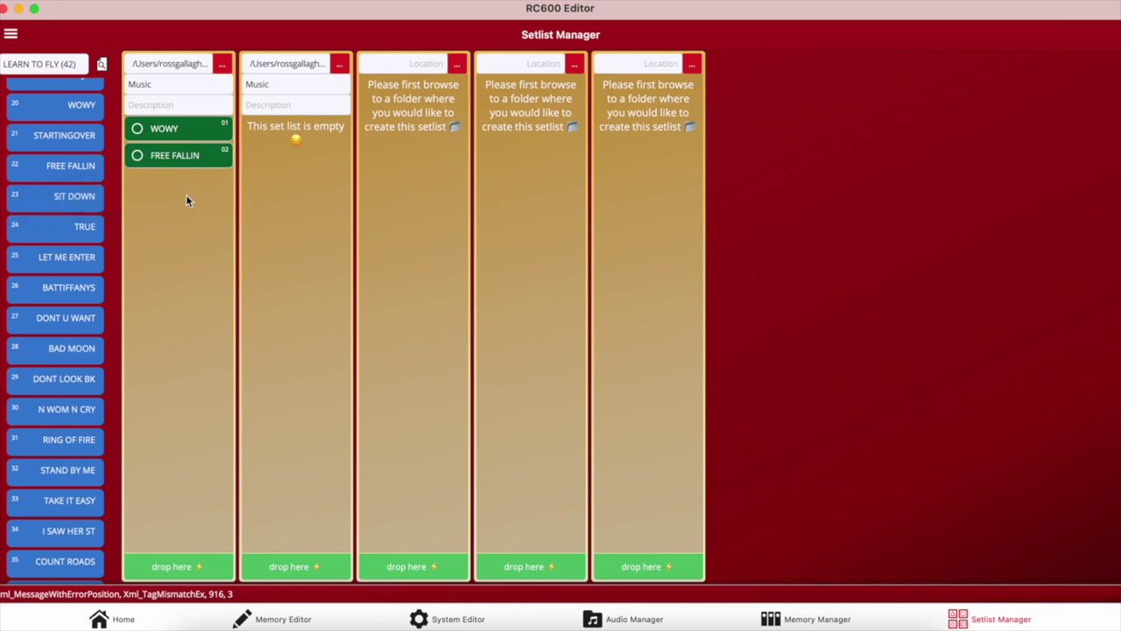
drag(75, 198, 201, 219)
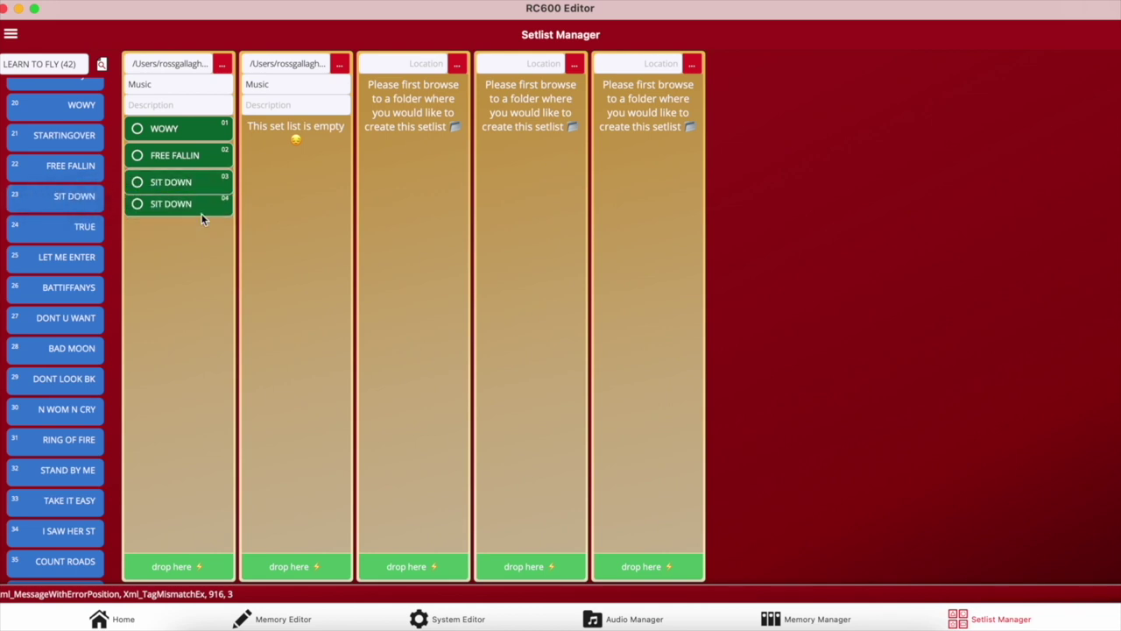
Step: Fill the second setlist with TRUE, LET ME ENTER, BATTIFFANYS and BAD MOON
drag(88, 229, 311, 138)
drag(66, 256, 315, 162)
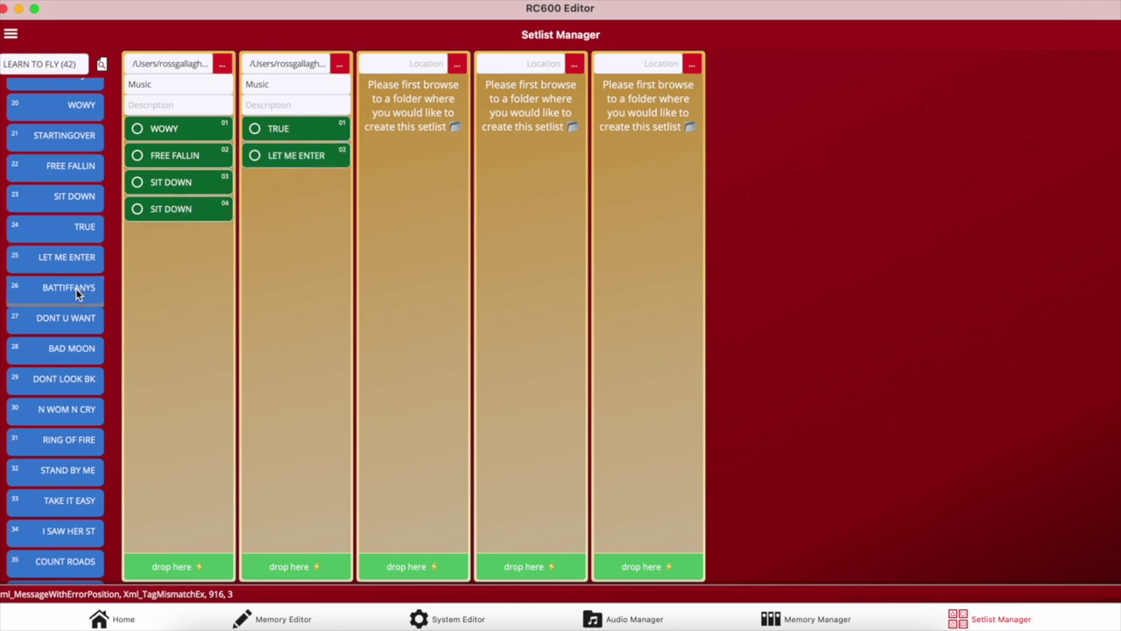
drag(77, 294, 306, 225)
drag(84, 348, 275, 246)
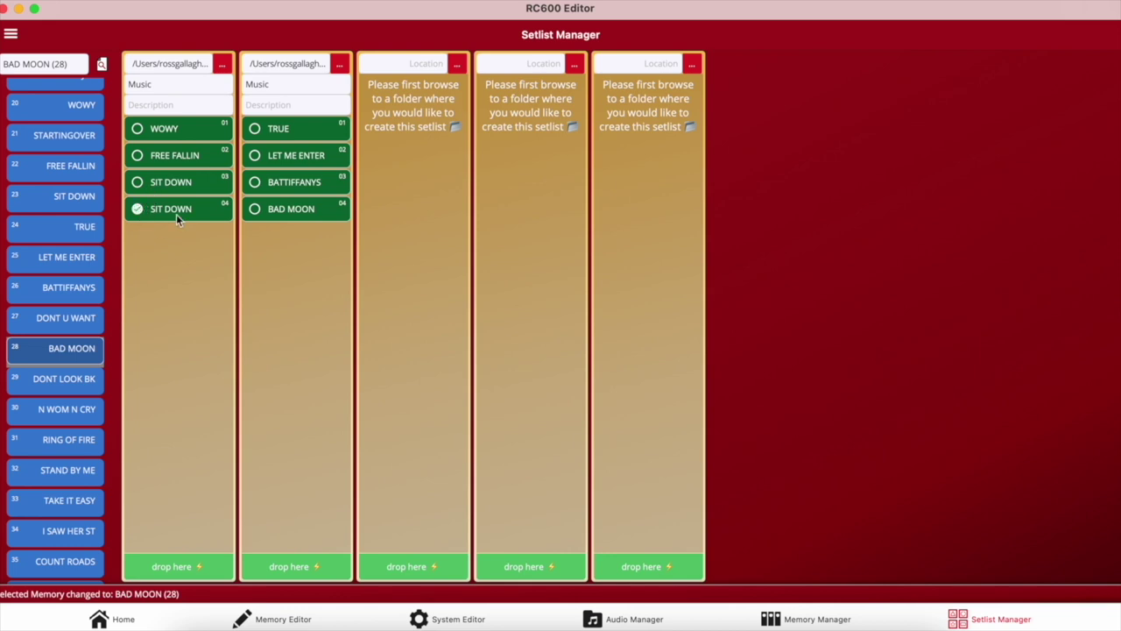
right_click(176, 213)
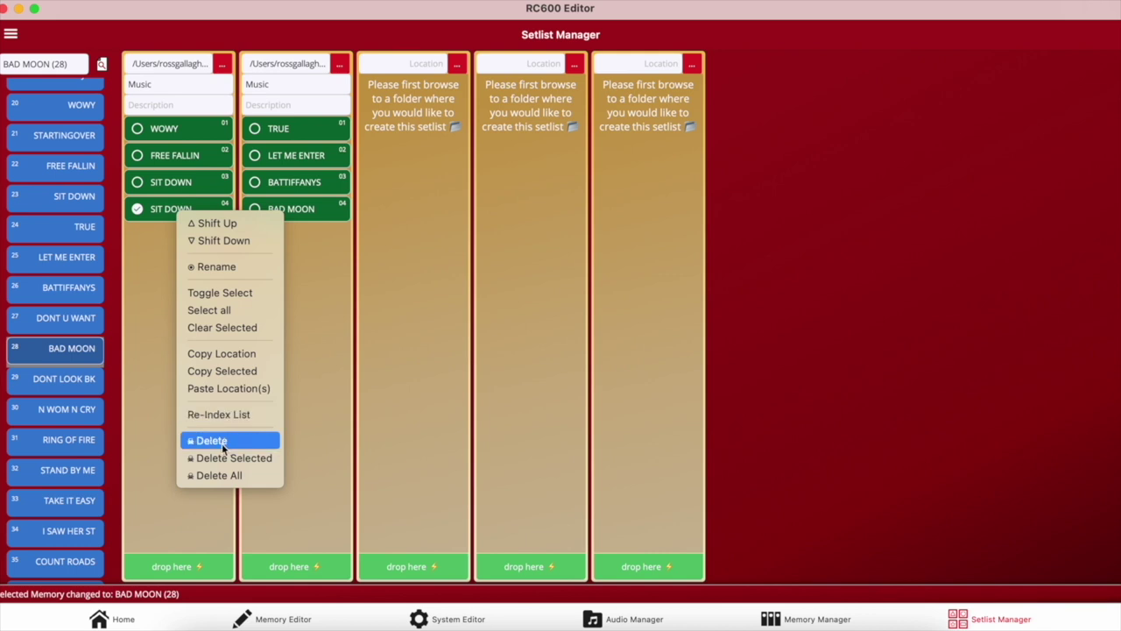
Step: Delete the duplicate SIT DOWN, move SIT DOWN to the top, and select Memory15
click(224, 448)
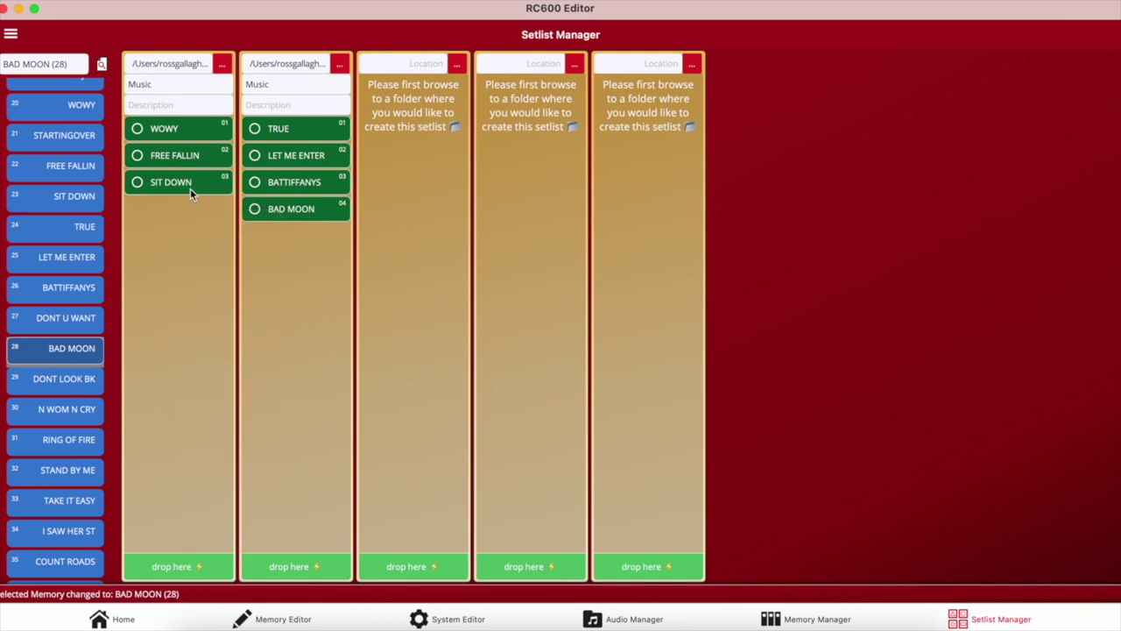
mouse_move(191, 189)
mouse_down()
mouse_move(186, 151)
mouse_move(188, 183)
mouse_up()
right_click(179, 183)
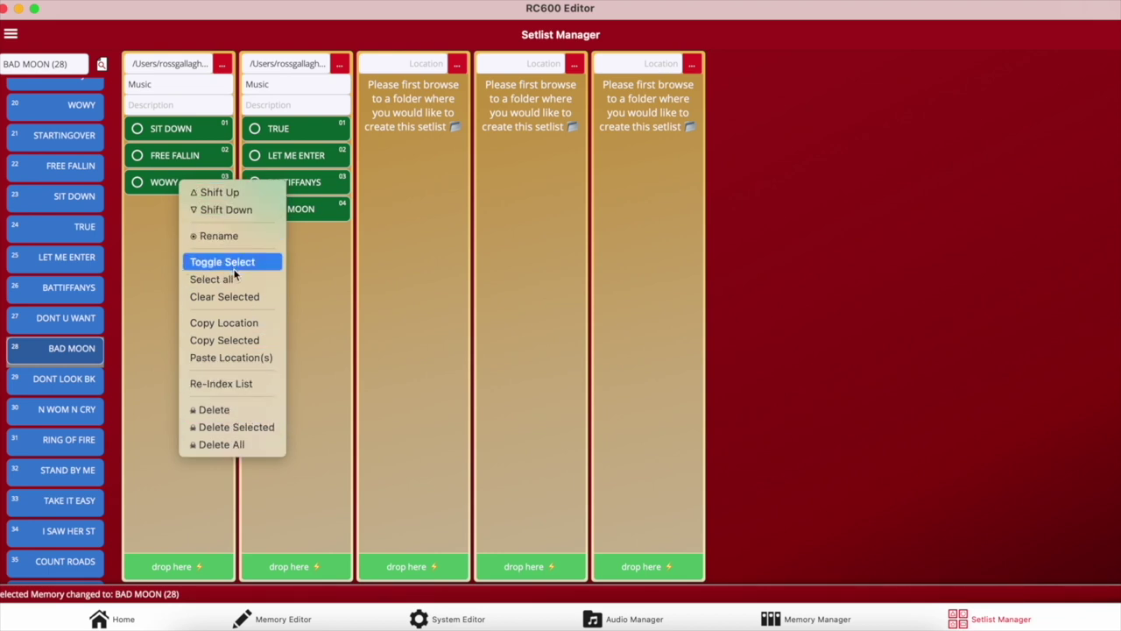
click(181, 224)
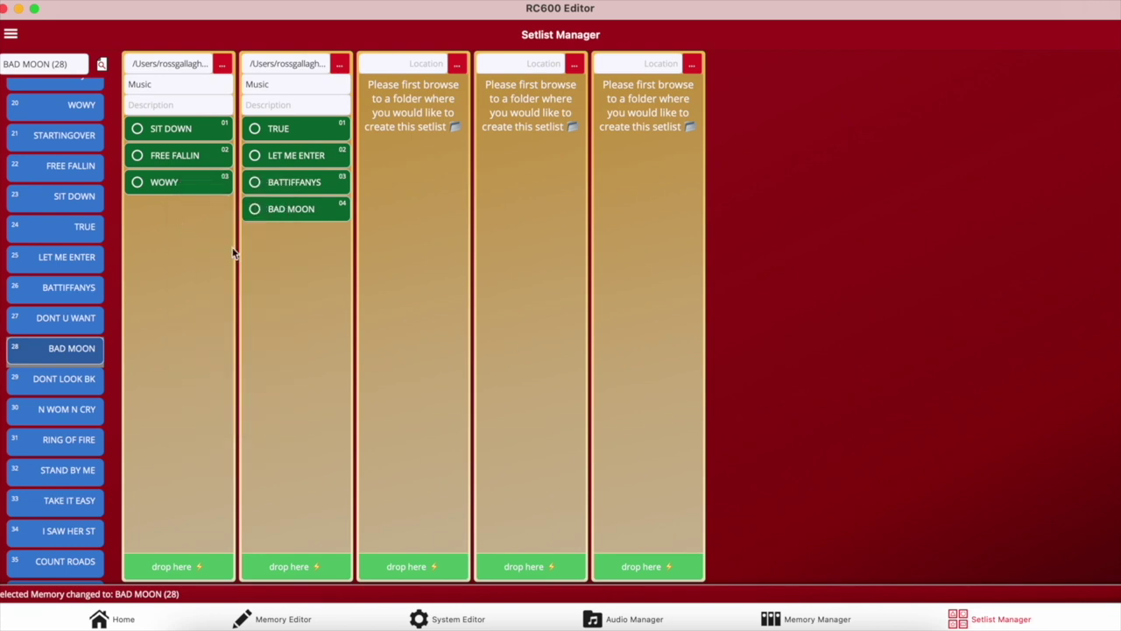
scroll(79, 262, up, 5)
click(102, 198)
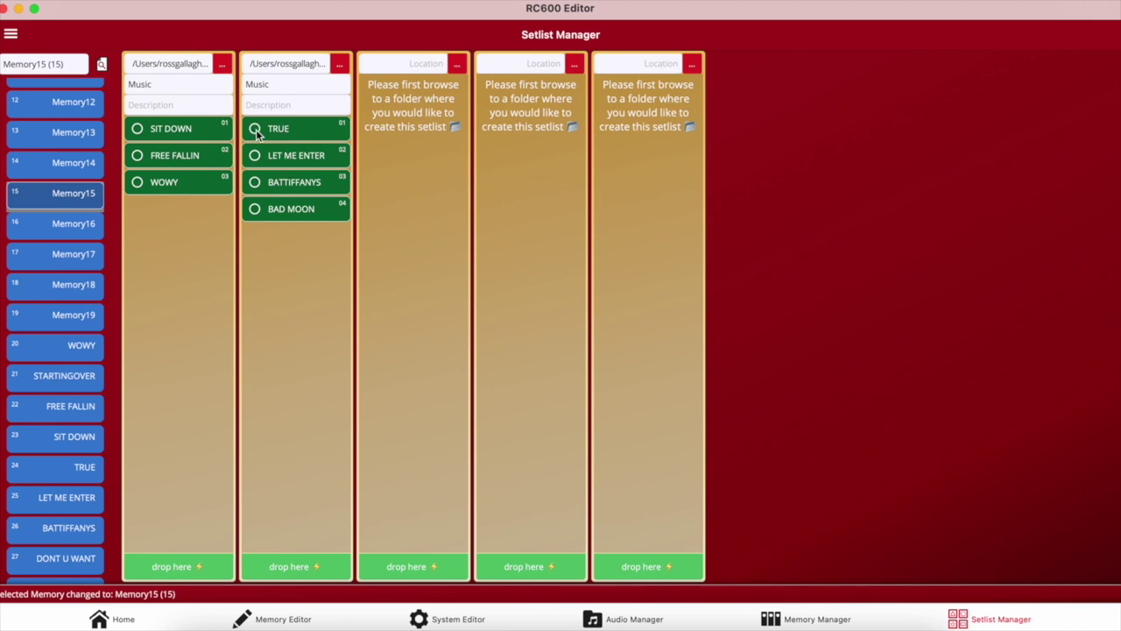
Step: Tick TRUE through BAD MOON and paste all four into memories starting at Memory15
click(256, 158)
click(255, 211)
drag(285, 134, 62, 198)
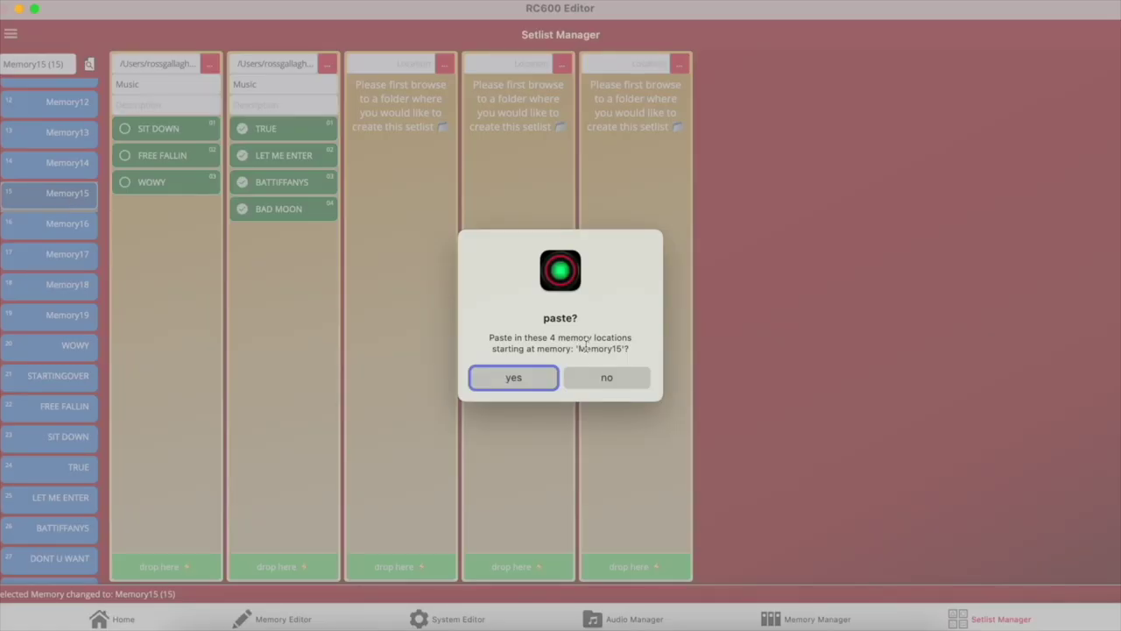
click(543, 378)
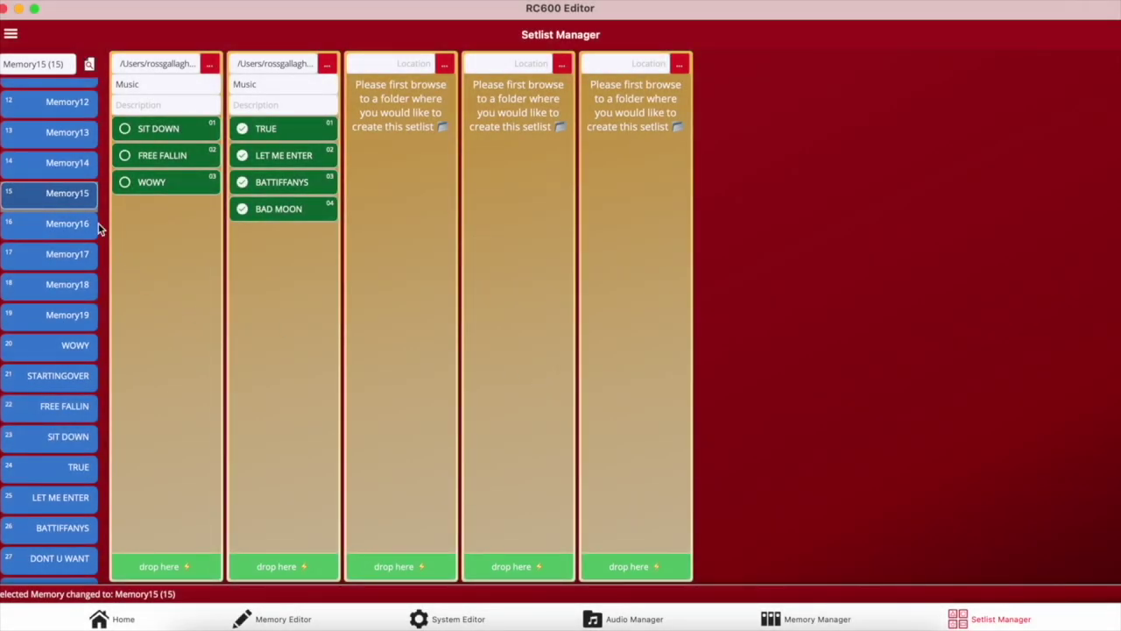